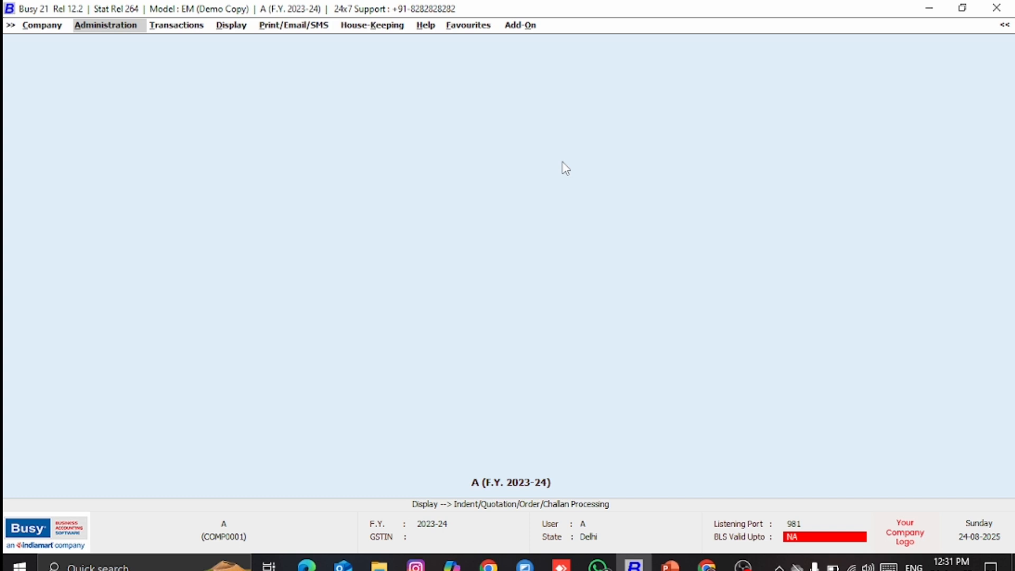
Open the Enterprise Features settings within the configuration's Features / Options.
key(Return)
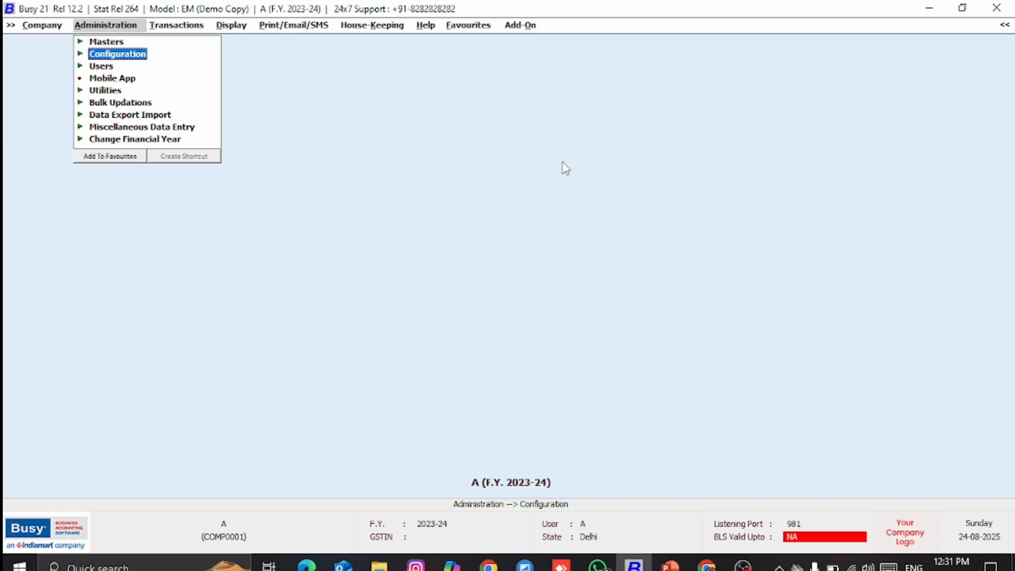
key(Return)
key(Return)
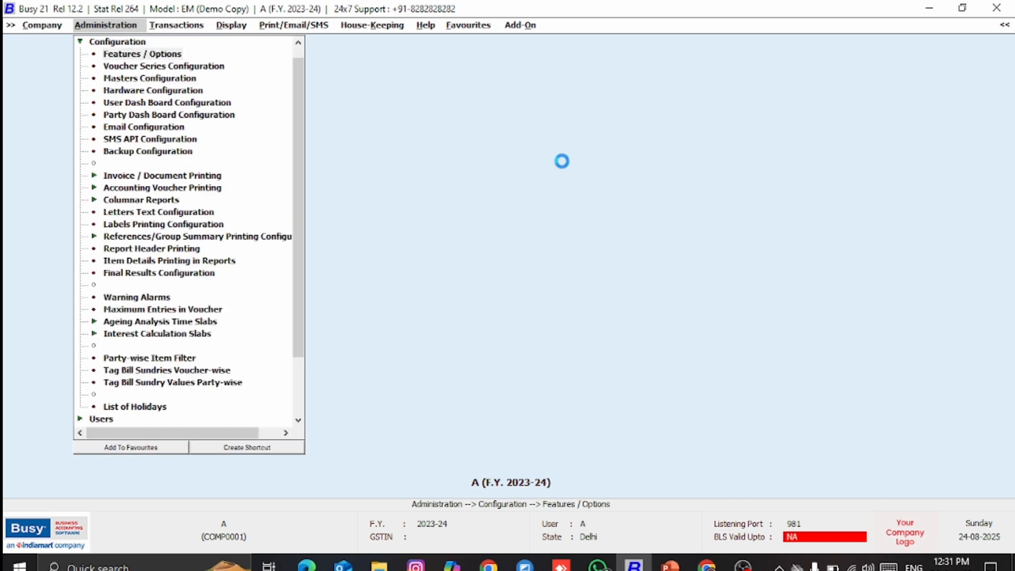
key(Down)
key(Down)
key(Down)
key(Down)
key(Down)
key(Down)
key(Down)
key(Down)
key(Down)
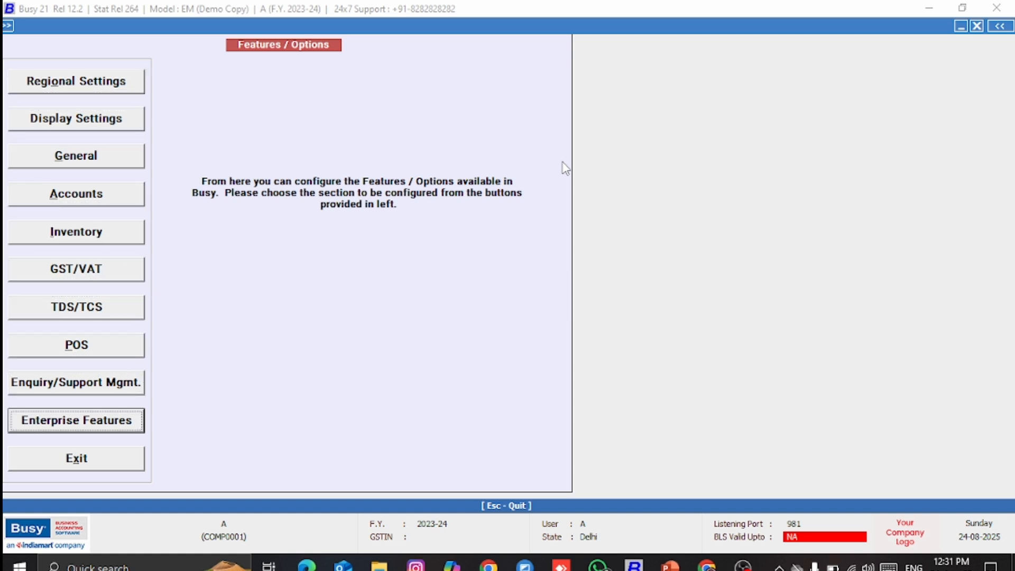
key(Return)
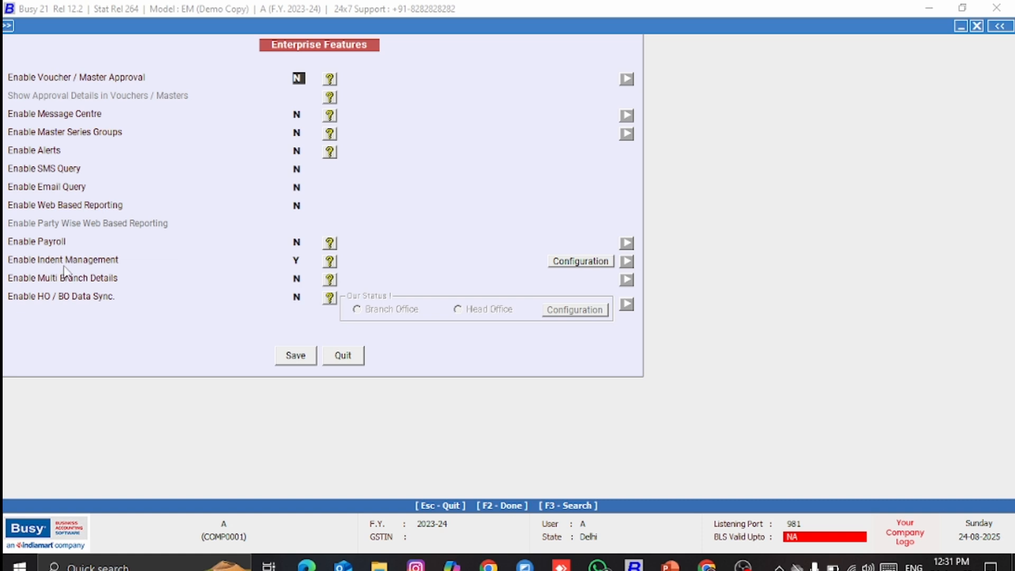
Keep Indent Management set to Y with both indent options enabled, save the enterprise features and close the configuration.
click(296, 261)
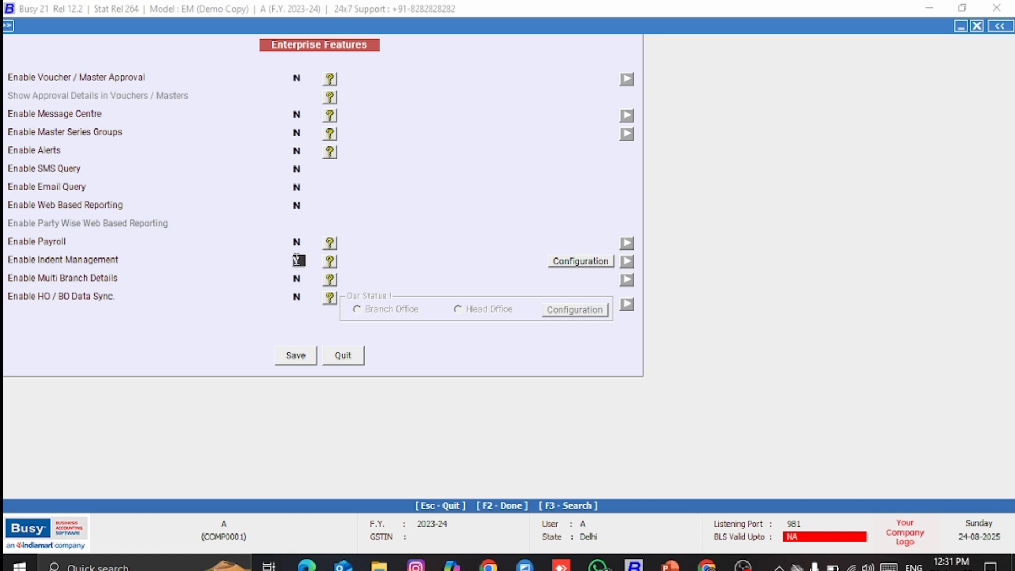
click(302, 363)
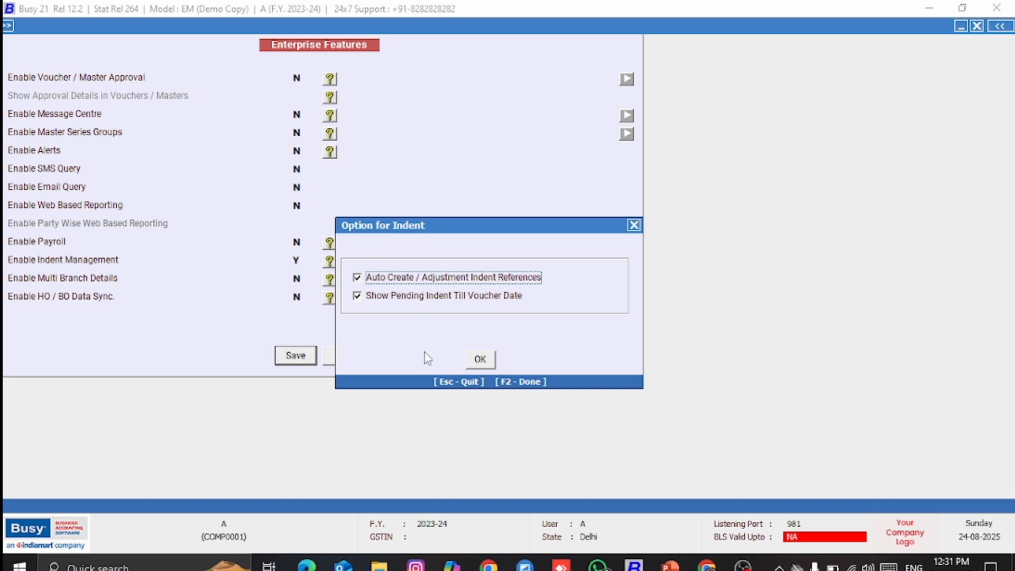
click(479, 362)
click(299, 355)
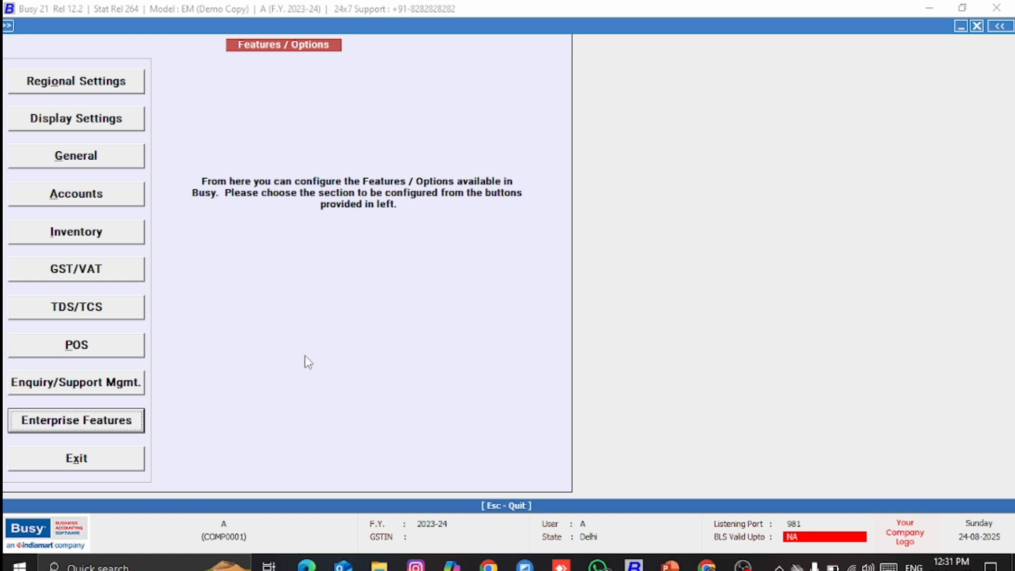
key(Escape)
key(Escape)
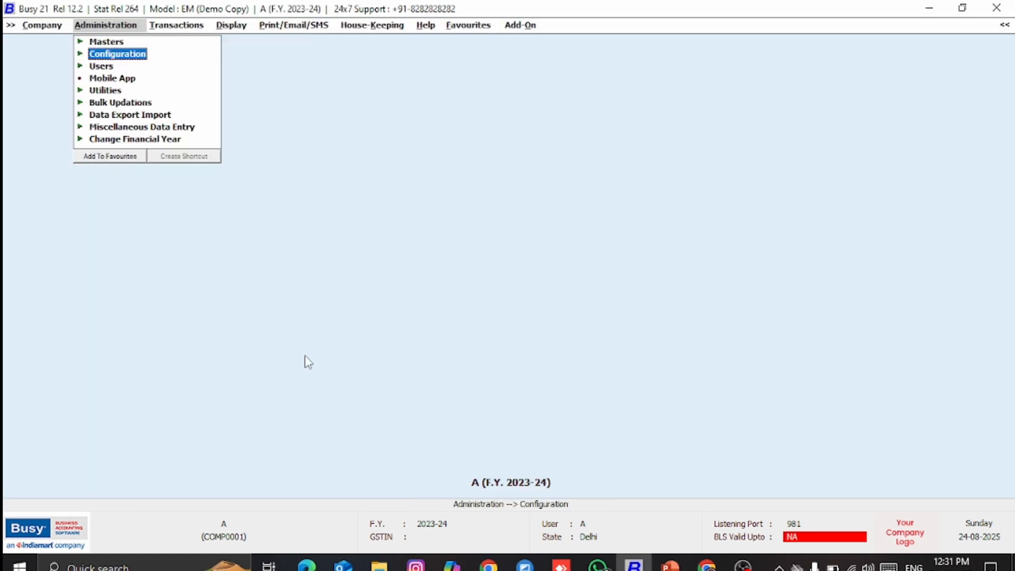
Open the form for adding a new Executive master.
key(Right)
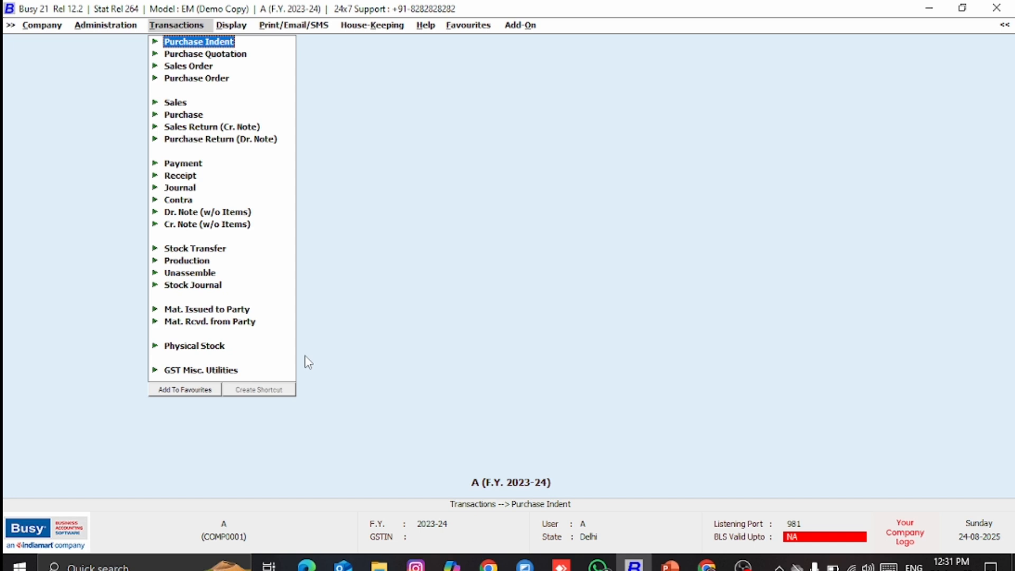
key(Left)
key(Up)
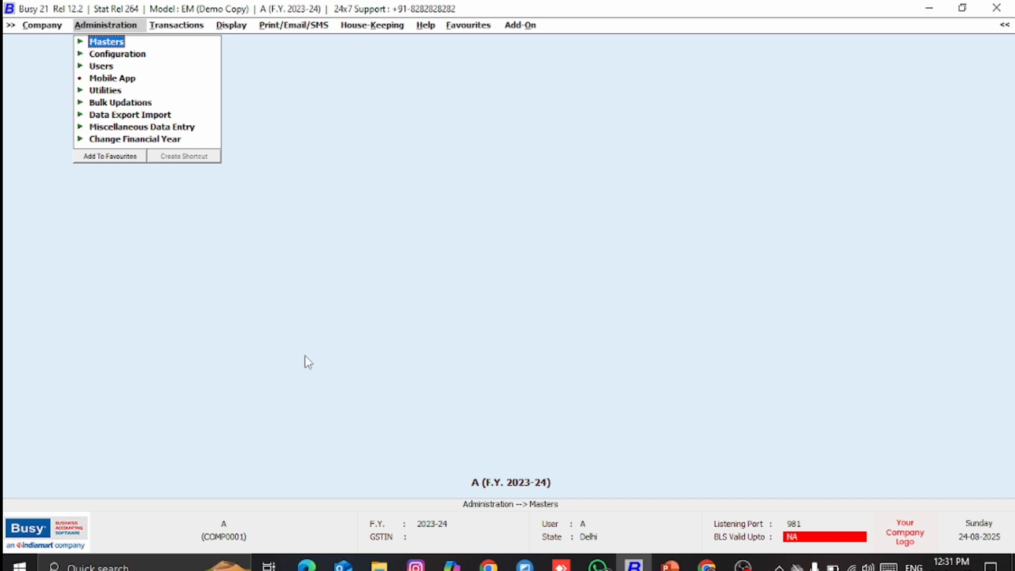
key(Right)
key(Down)
key(Down)
key(Down)
key(Down)
key(Down)
key(Down)
key(Down)
key(Down)
key(Down)
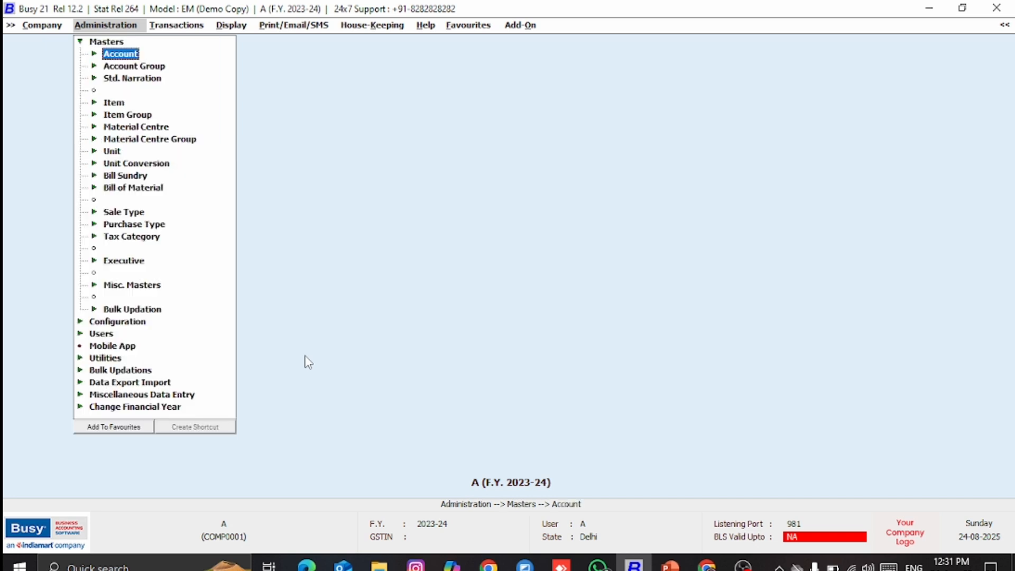
key(Down)
key(Down)
key(Down)
key(Down)
key(Down)
key(Down)
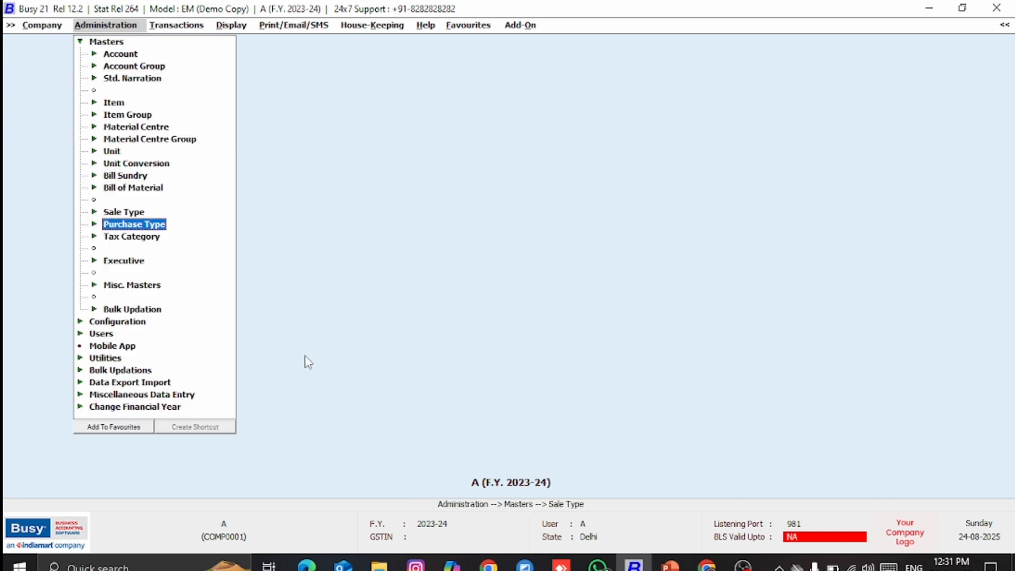
key(Right)
key(Down)
key(Return)
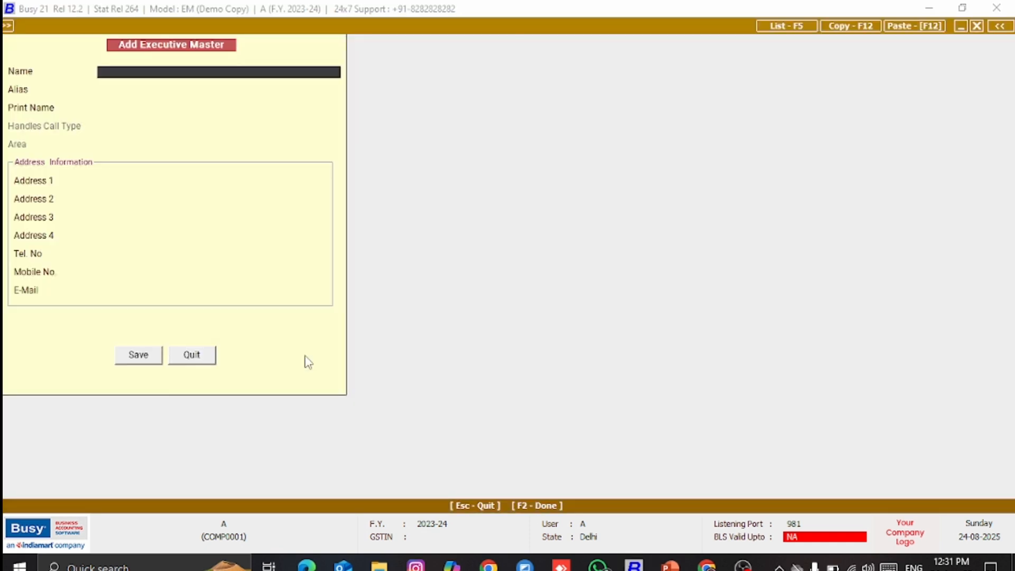
Enter the executive's name, leave alias and address details blank, save the master and close the form.
text(Mr.Ajay)
key(Return)
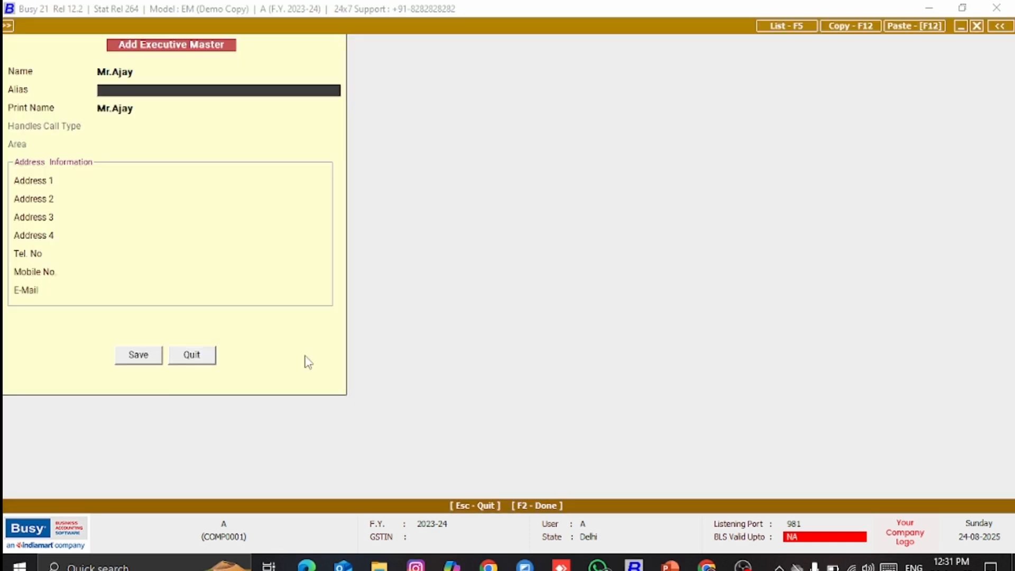
key(Return)
key(Return)
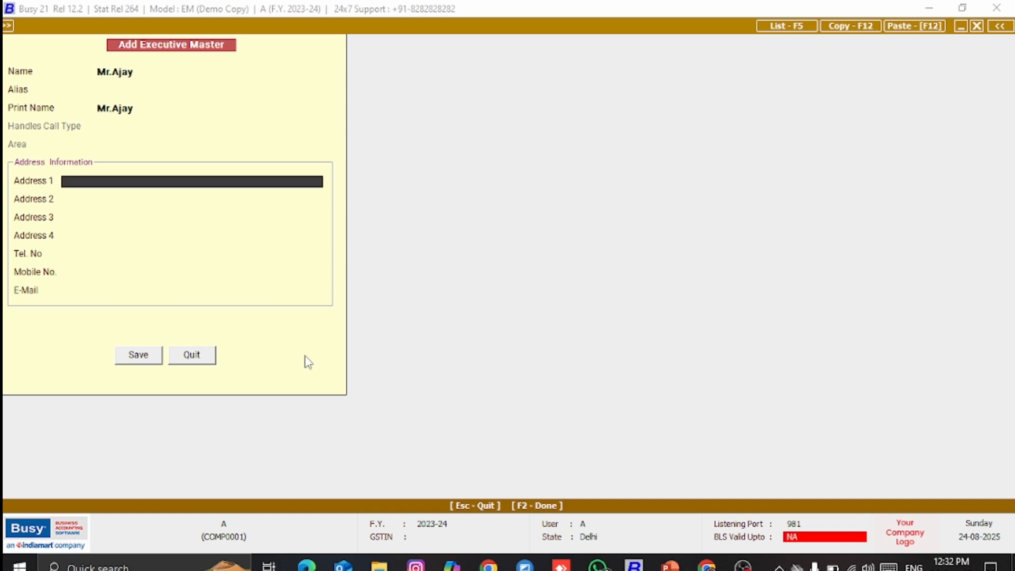
key(Return)
key(Return)
key(Return)
key(Return)
key(Return)
key(Return)
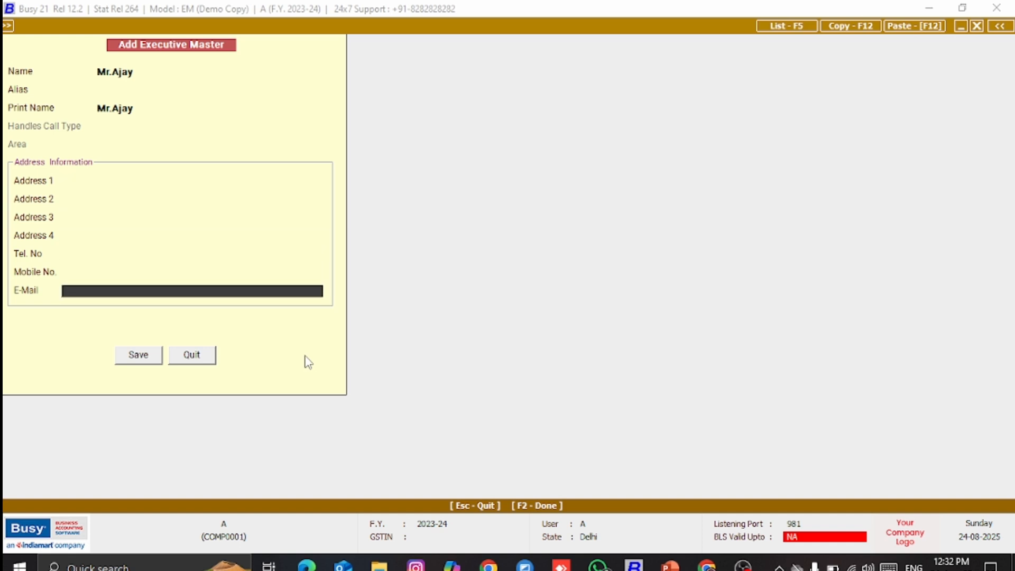
key(Return)
key(Escape)
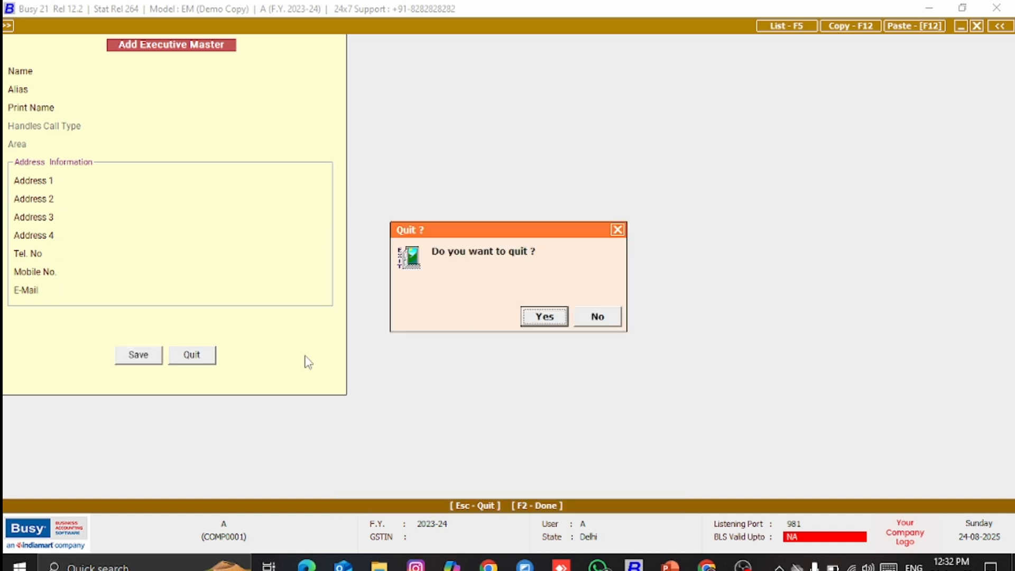
key(Return)
key(Escape)
key(Escape)
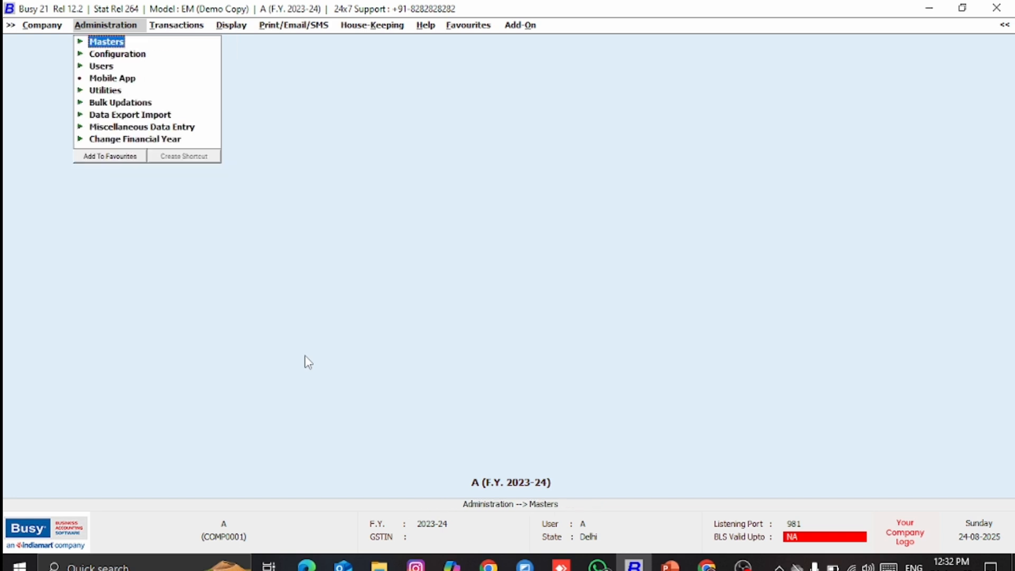
Start a new purchase indent voucher dated 01-04-2023 with material centre Main Store and the newly added executive.
key(Right)
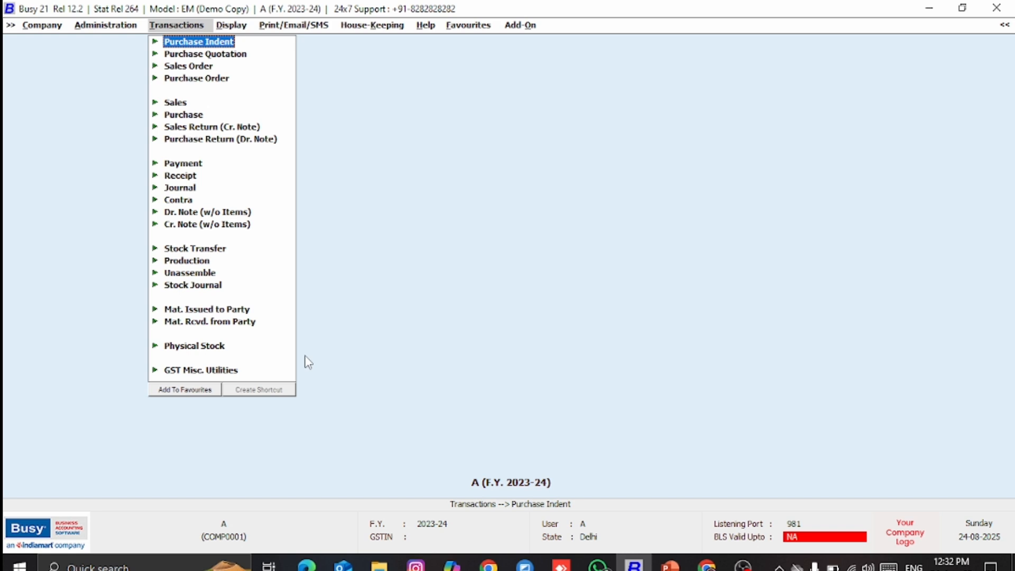
key(Return)
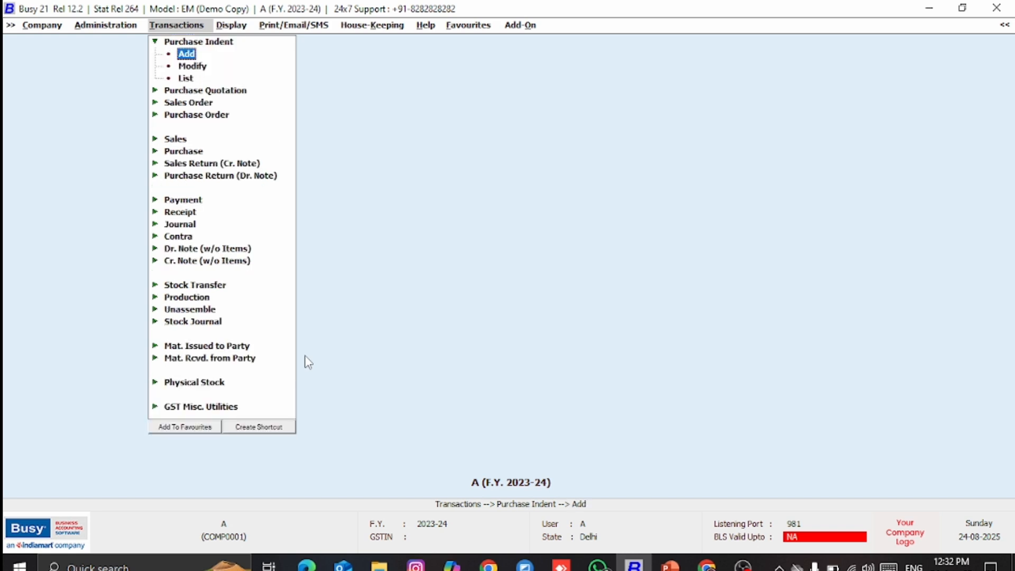
key(Return)
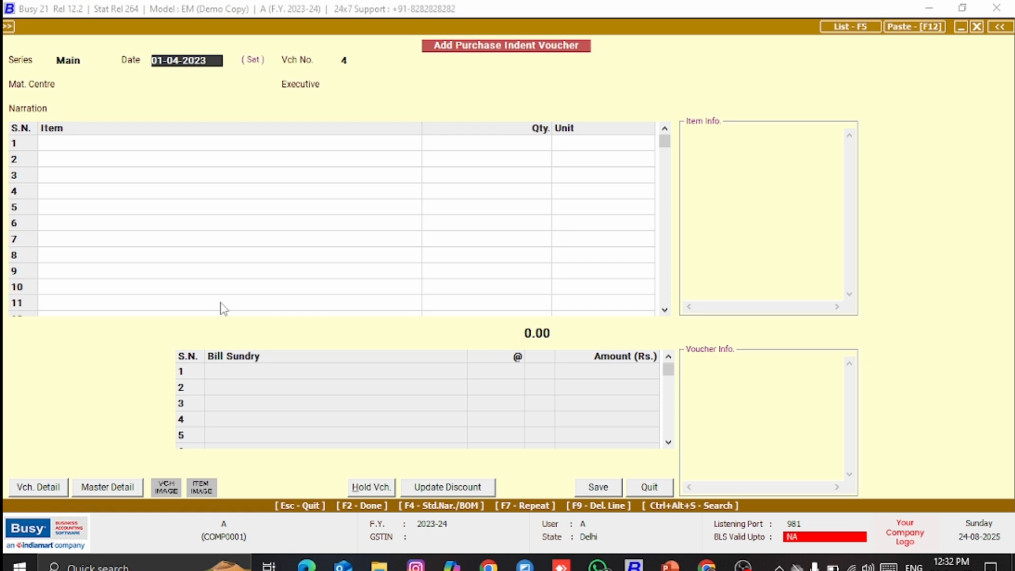
key(Return)
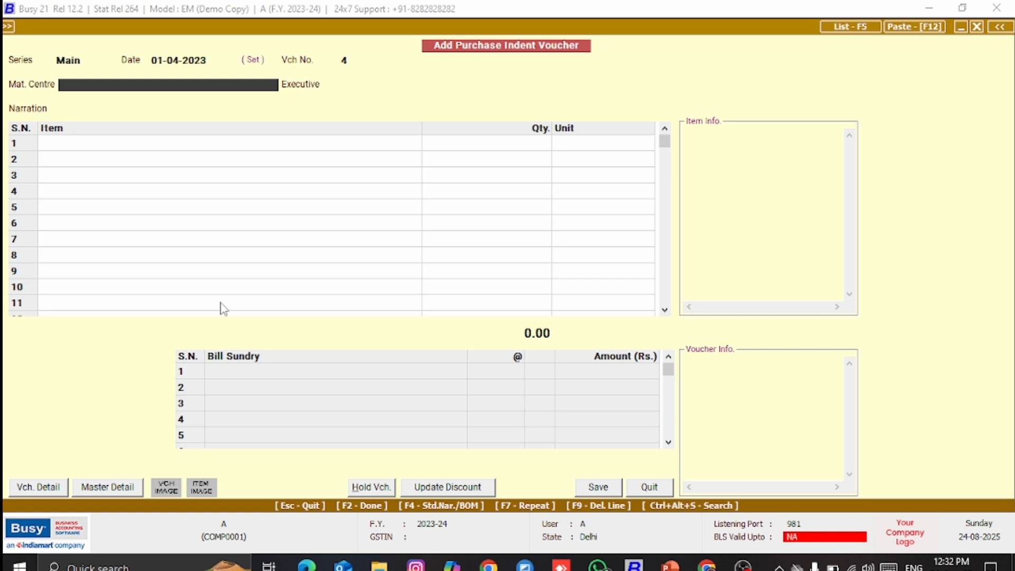
key(space)
key(Down)
key(Down)
key(Return)
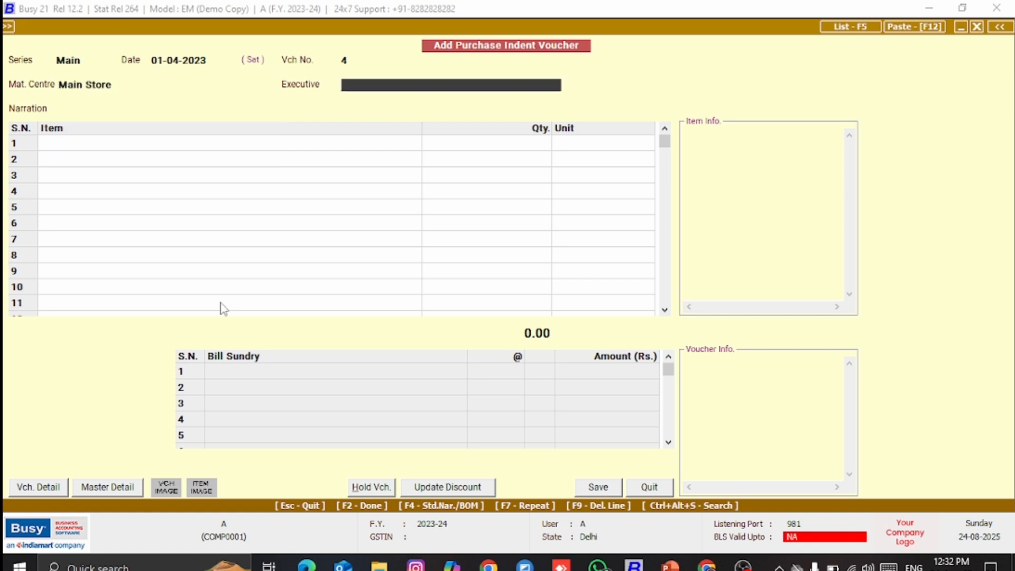
key(space)
key(Down)
key(Up)
key(Return)
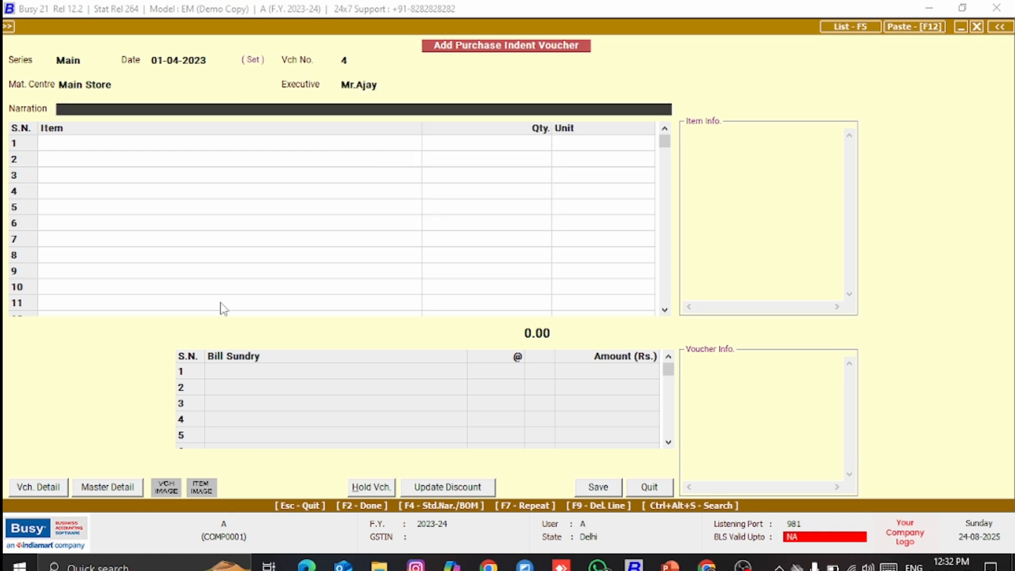
Add the item Demo with a quantity of 1,570 Pcs. to the purchase indent, leaving the narration blank.
key(Return)
key(space)
key(Down)
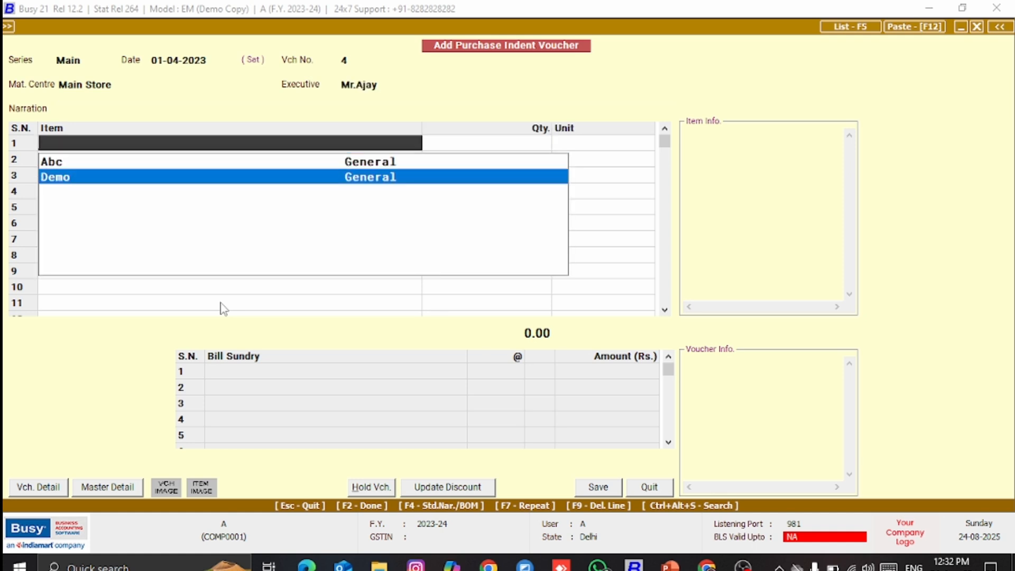
key(Return)
text(1)
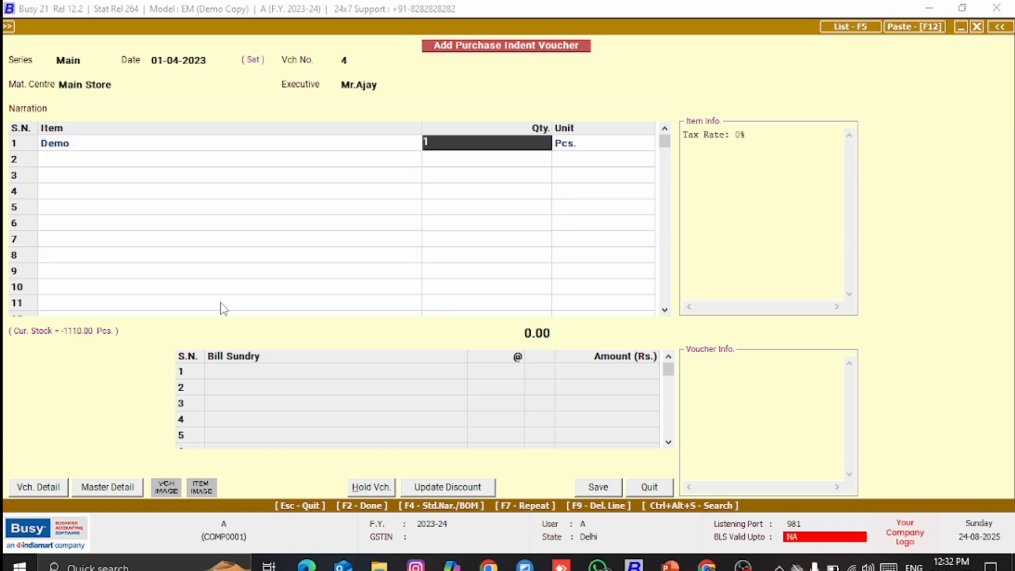
text(570)
key(Return)
key(Return)
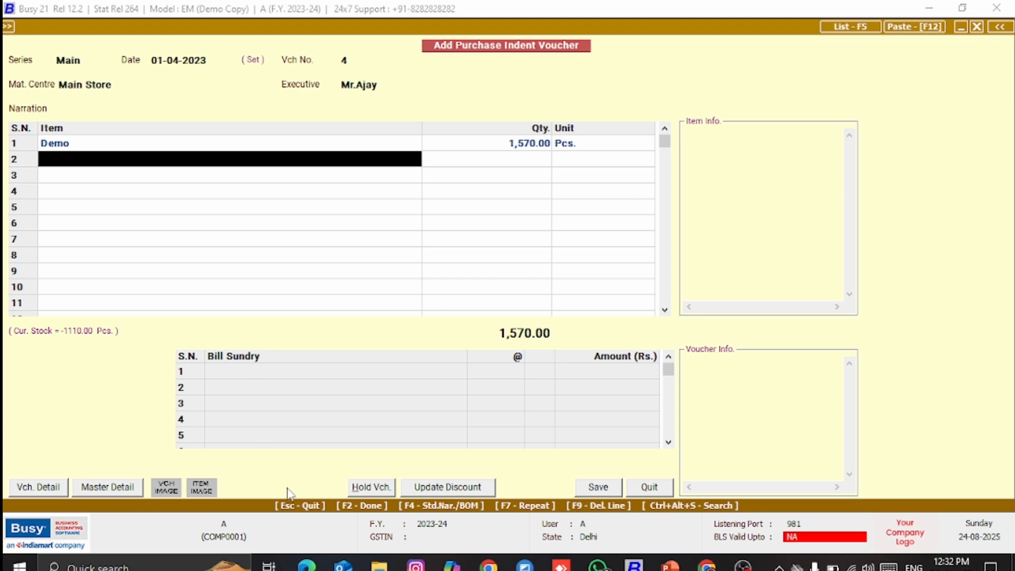
Save the purchase indent voucher and close the indent entry form.
click(599, 491)
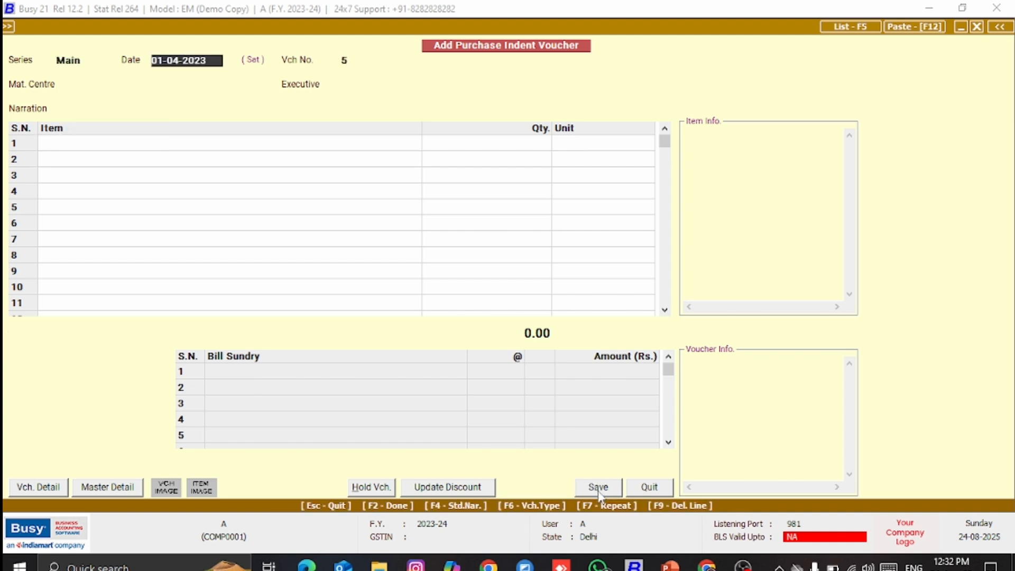
key(Escape)
key(Return)
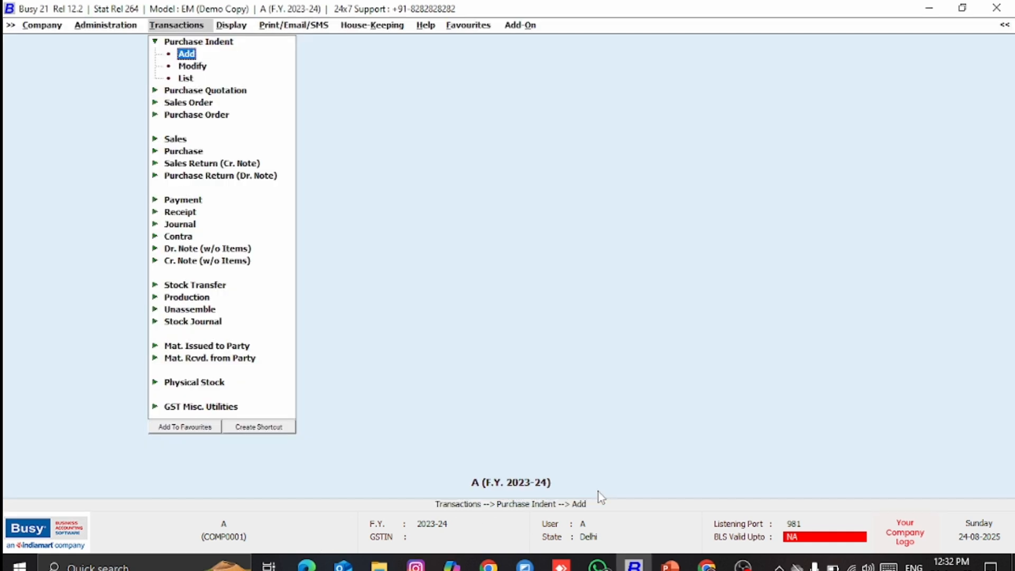
key(Escape)
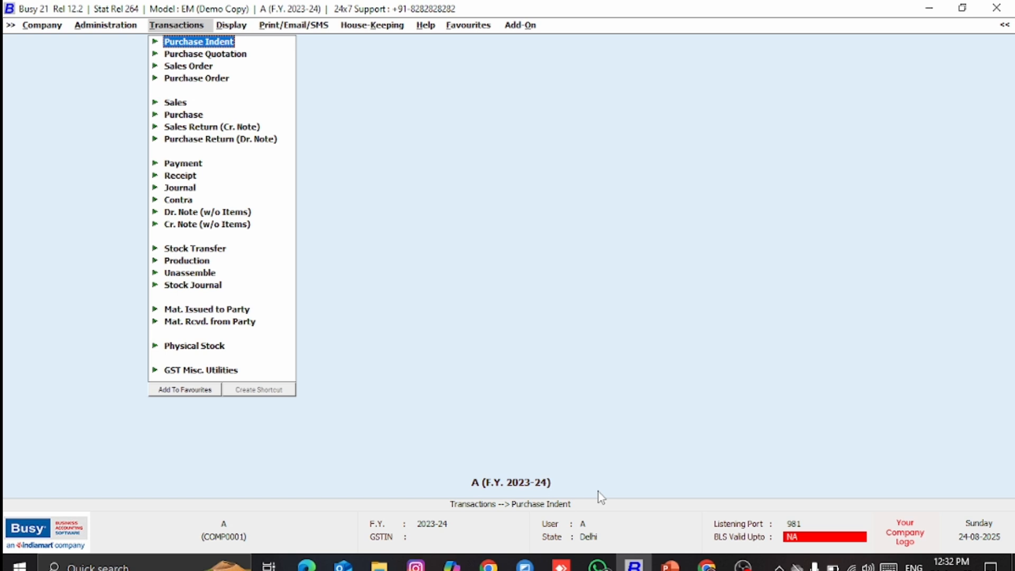
Start a new purchase voucher in the Main series.
key(Down)
key(Down)
key(Down)
key(Down)
key(Down)
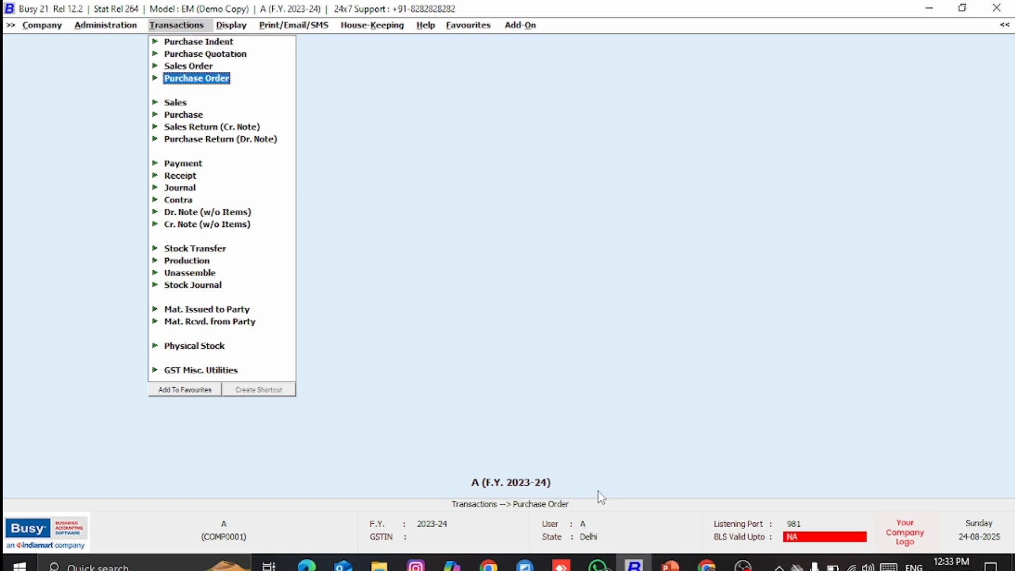
key(Return)
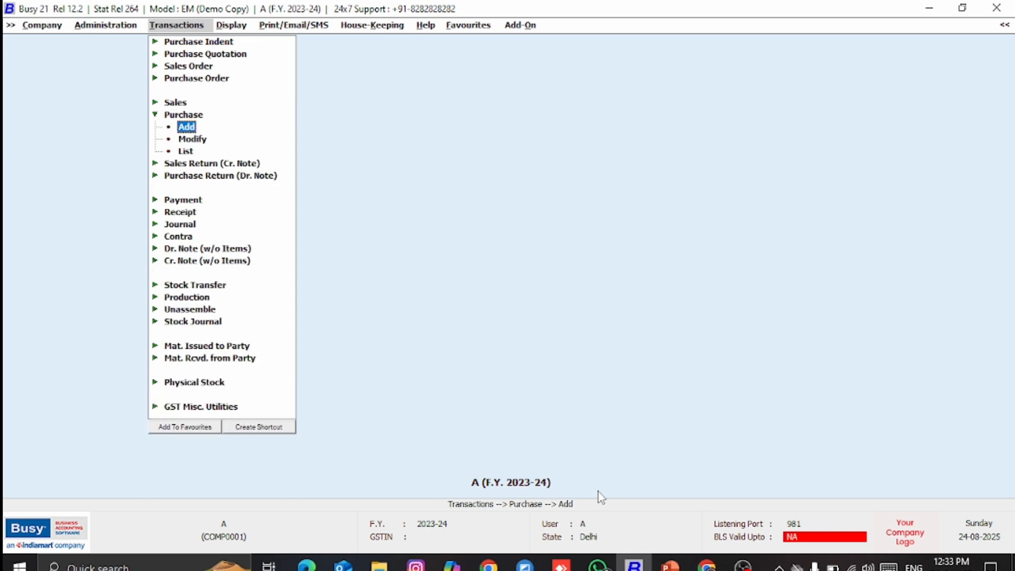
key(Return)
key(Down)
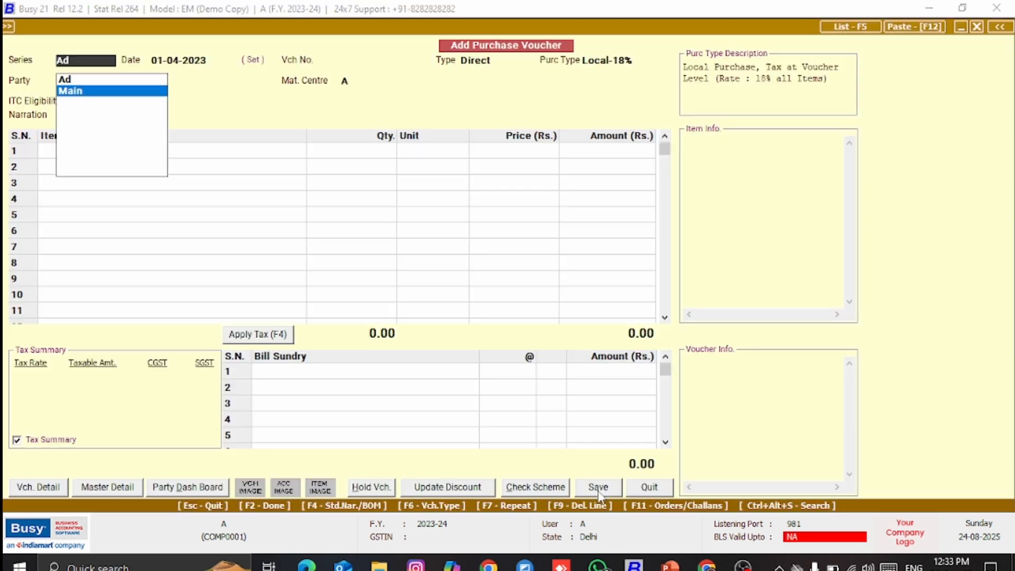
key(Return)
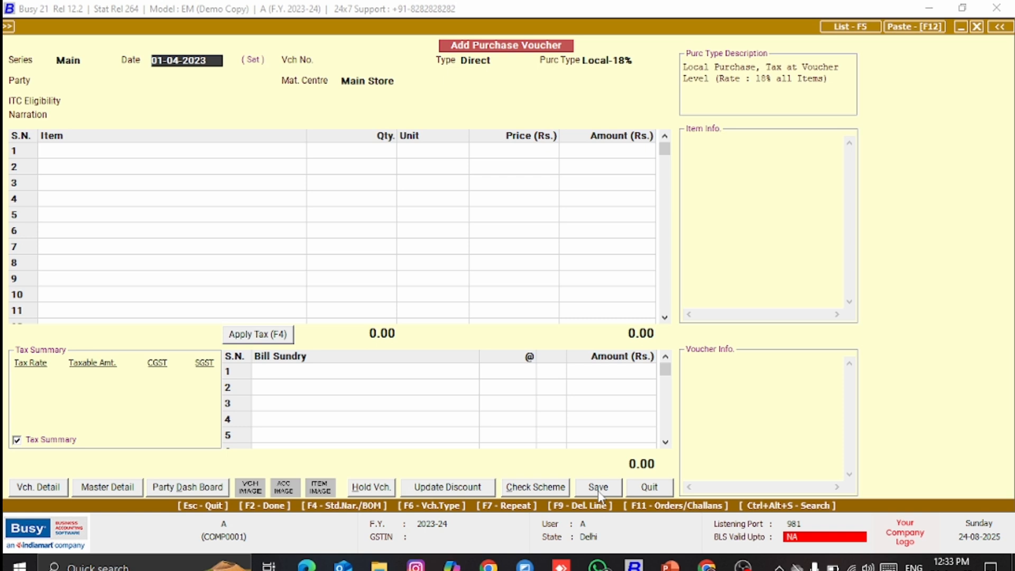
Date the purchase voucher 01-04-2023, number it 12, and keep type Direct with purchase type Local-18%.
key(Return)
text(1)
key(Return)
key(Return)
key(shift+Tab)
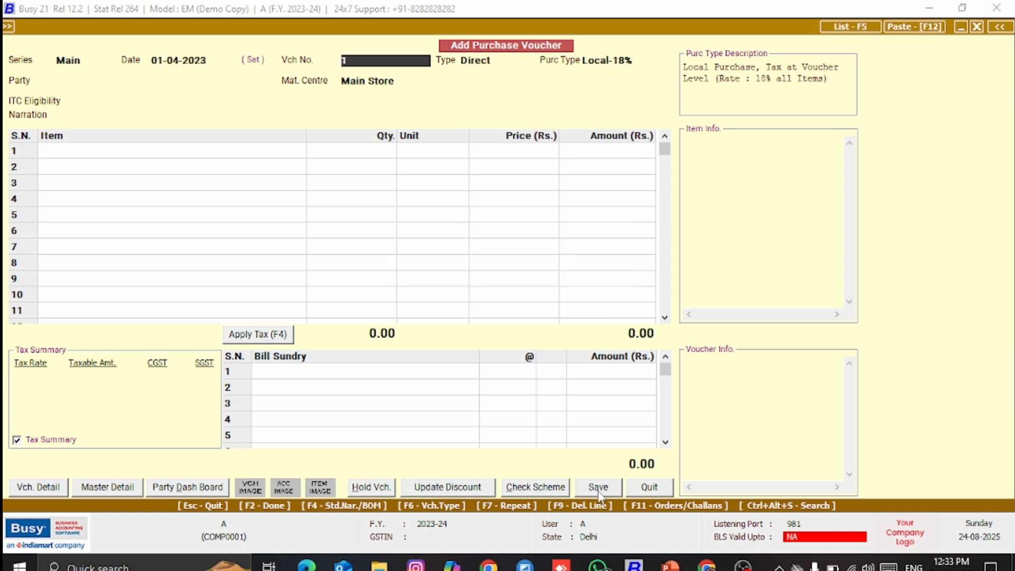
text(12)
key(Return)
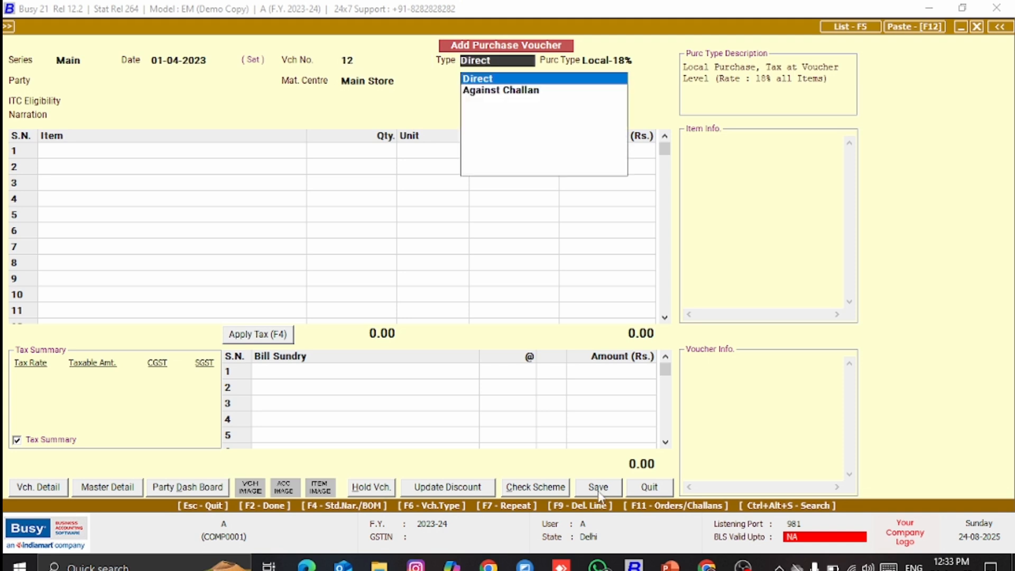
key(Return)
key(Return)
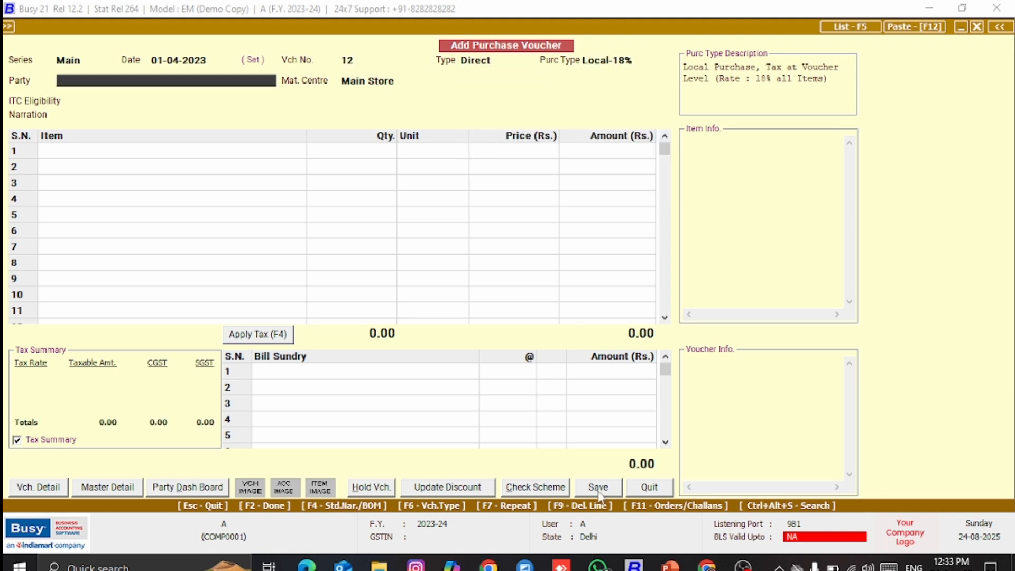
Select NEW as the party, keep material centre Main Store, and set ITC eligibility to Input Goods/Services.
key(Down)
key(Down)
key(Down)
key(Down)
key(Up)
key(Down)
key(Down)
key(Down)
key(Up)
key(Up)
key(Return)
key(Return)
key(Up)
key(Down)
key(Down)
key(Down)
key(Down)
key(Down)
key(Return)
key(Return)
key(Return)
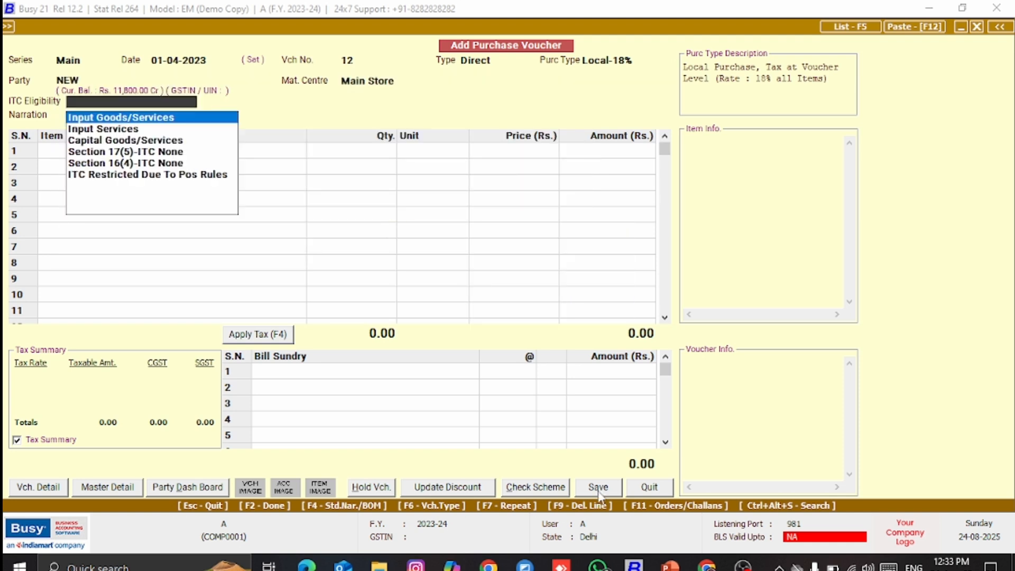
key(Return)
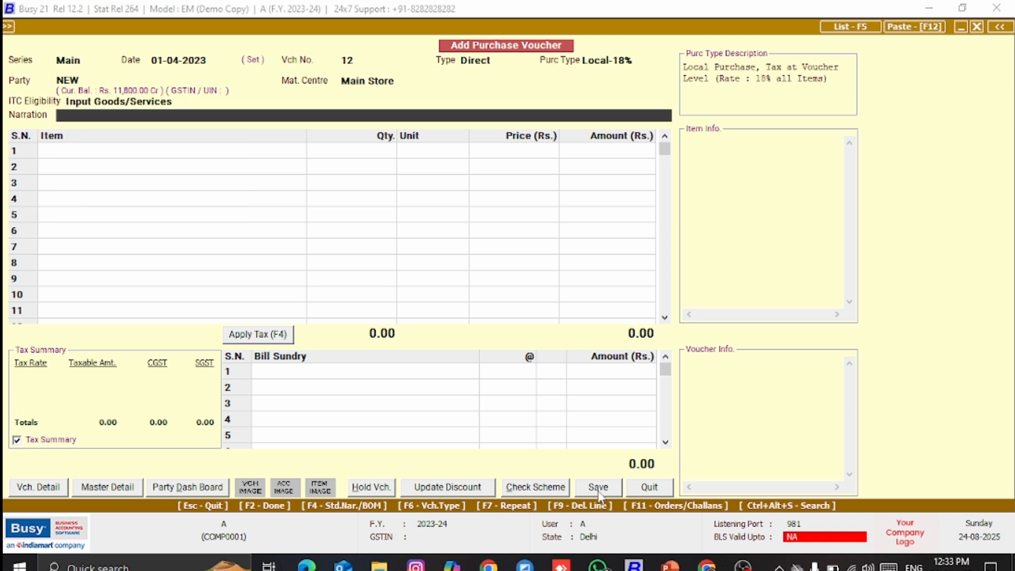
Leave the narration blank and add the item Abc with a quantity of 100 Pcs. at a price of Rs. 10.
key(Return)
key(Return)
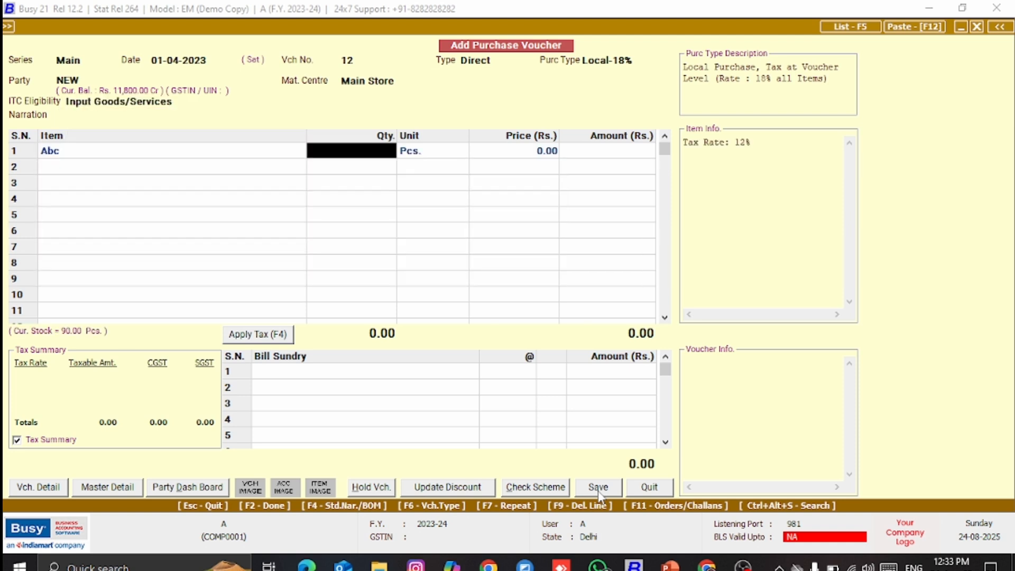
key(Up)
key(Return)
text(100)
key(Return)
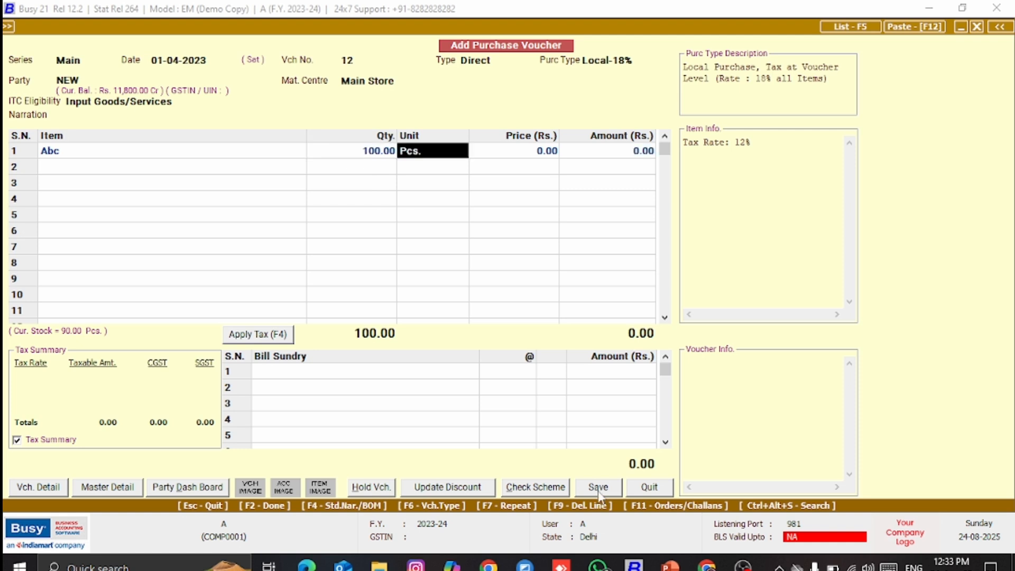
key(Return)
key(Return)
text(10)
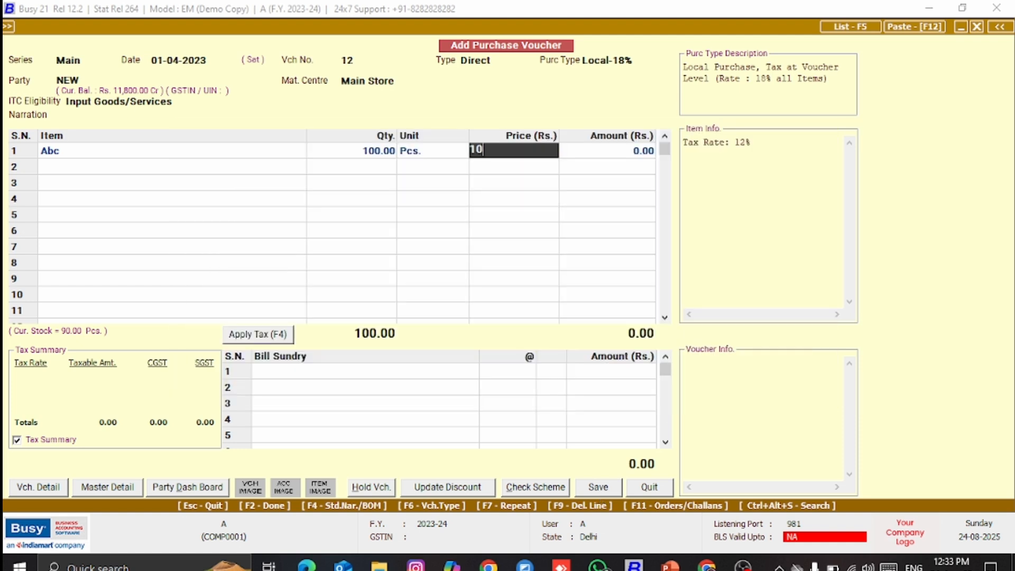
key(Return)
key(Return)
Add the item Demo on the second line with a quantity of 1,000 Pcs. at a price of Rs. 10.
key(space)
key(Down)
key(Return)
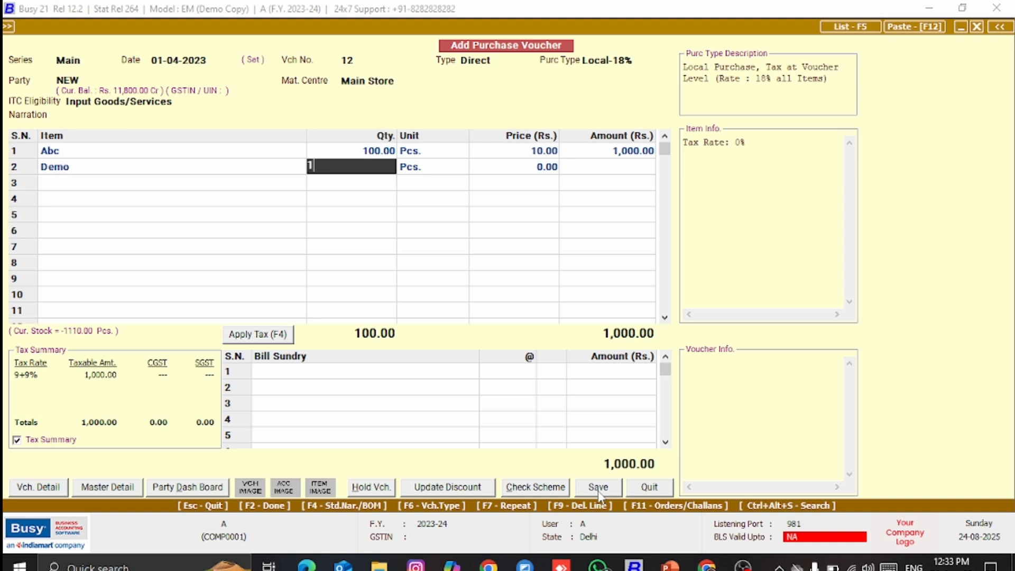
text(1,00)
text(000)
key(Return)
key(Return)
text(10)
key(Return)
key(Return)
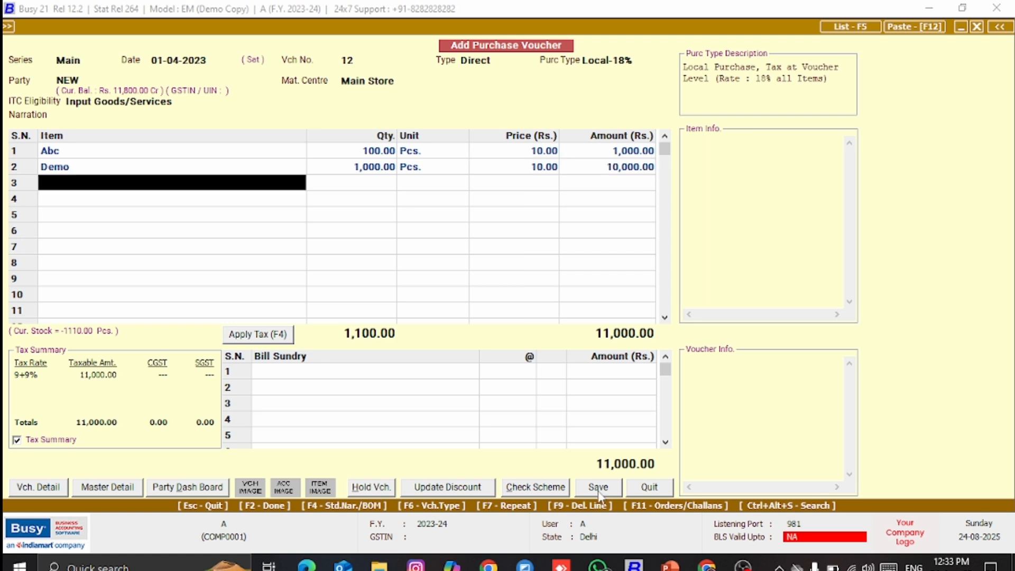
Apply CGST and SGST at 9% each, continue with the unregistered party, and accept purchase bill number 12 dated 01-04-2023.
key(Return)
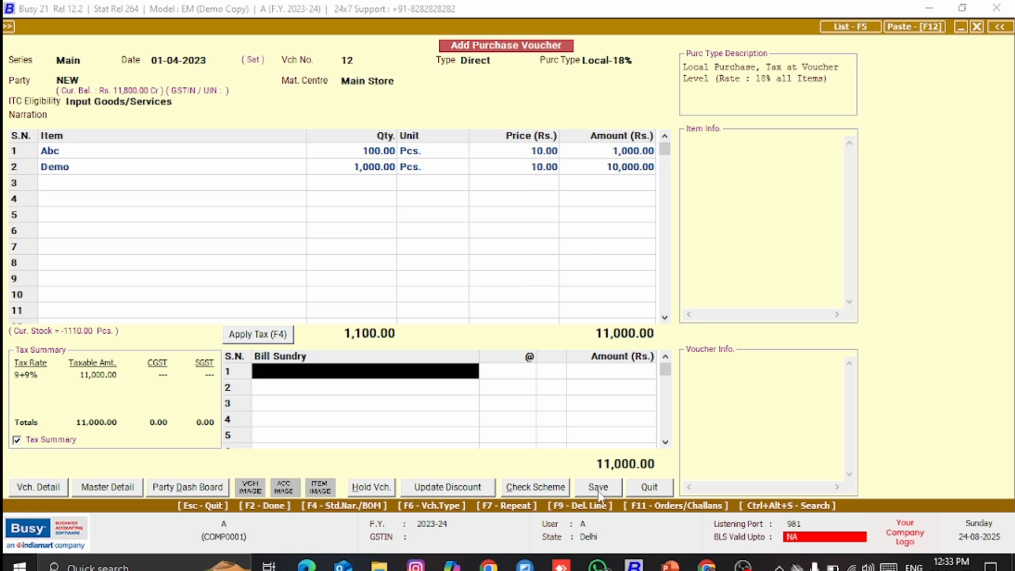
key(Return)
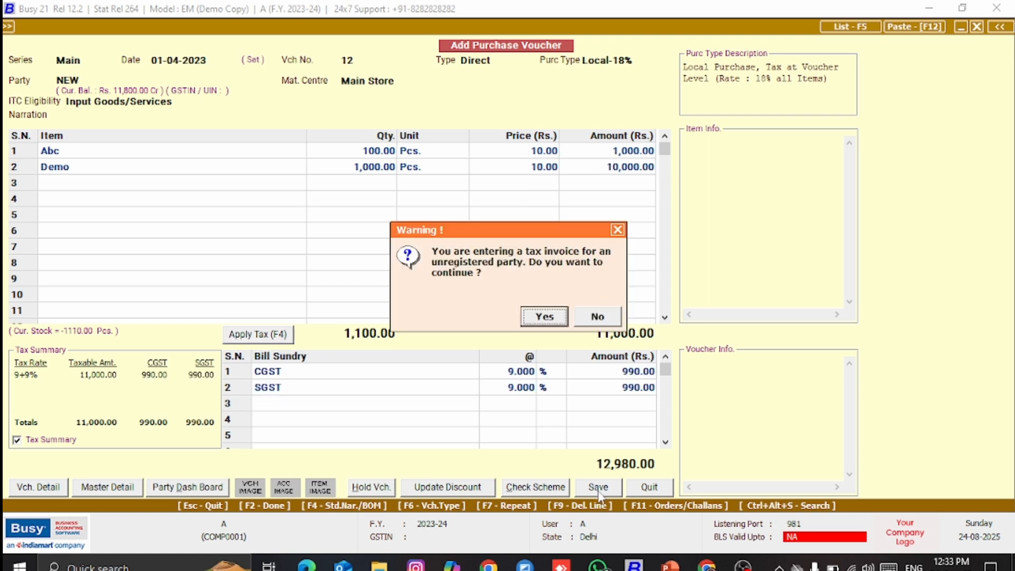
key(Return)
key(Left)
key(Return)
key(Return)
key(Return)
key(Return)
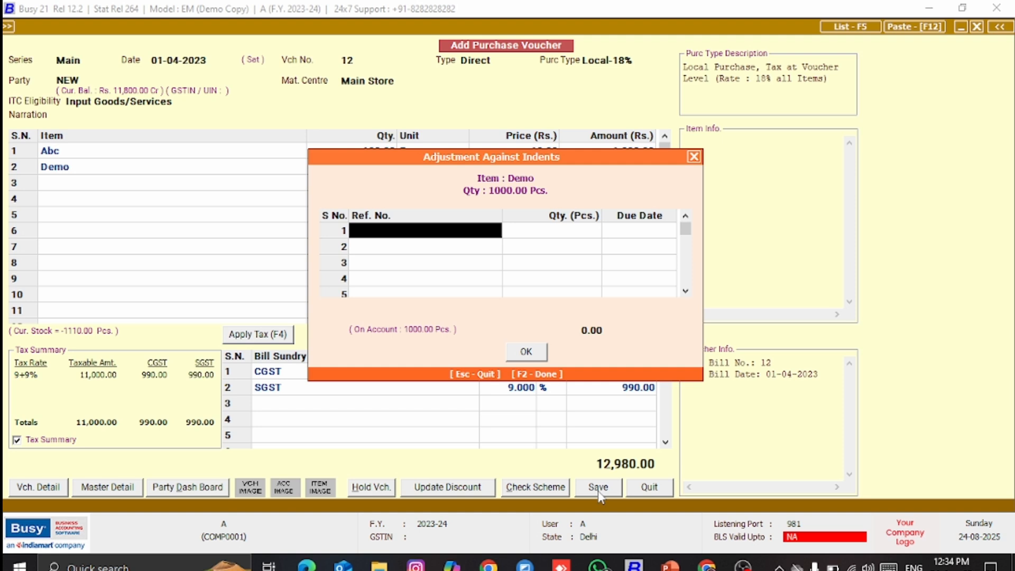
Adjust 1,000 Pcs. of the item Demo against the pending indent with reference number 4.
key(space)
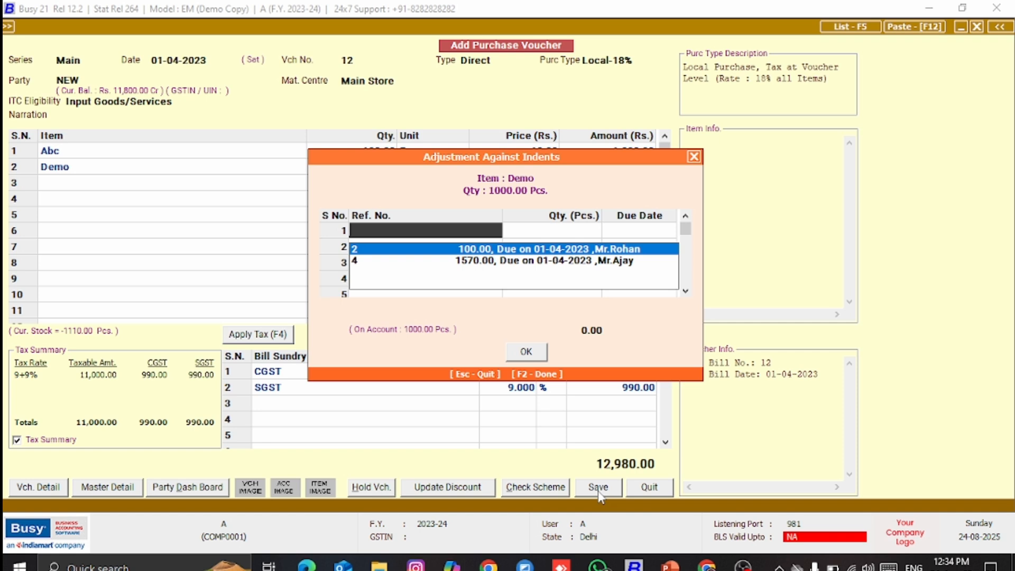
key(Down)
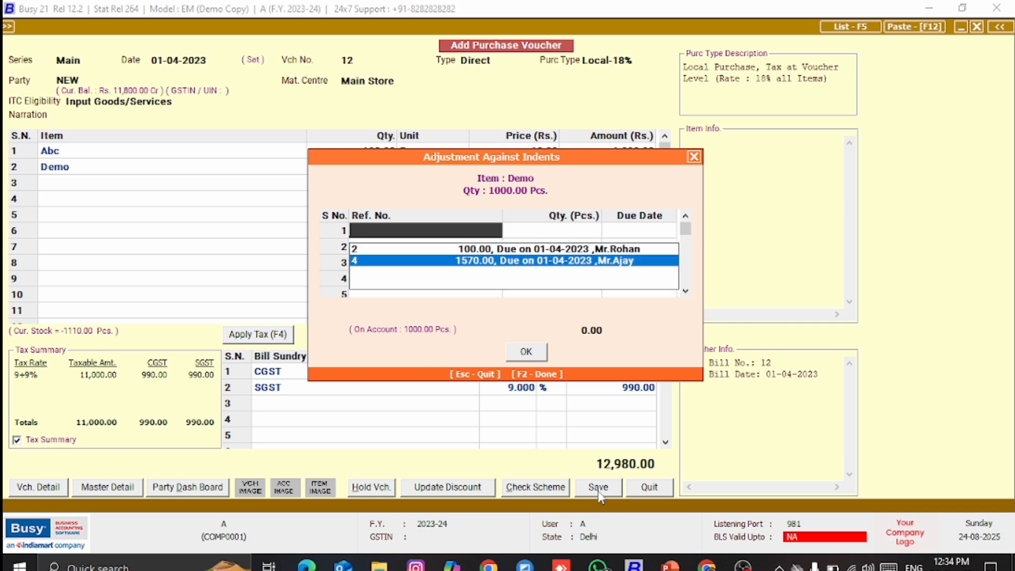
key(Return)
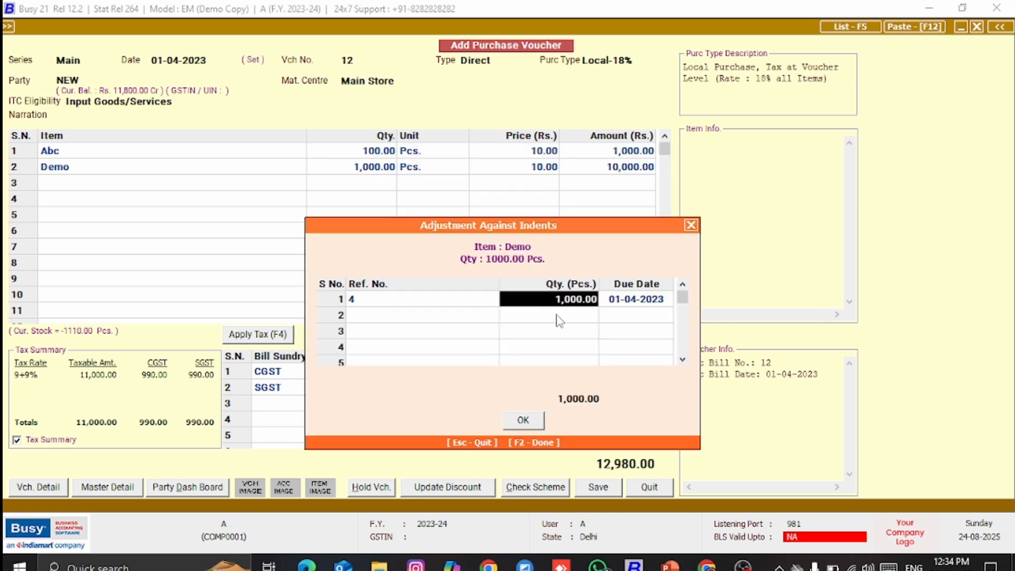
key(Return)
key(Return)
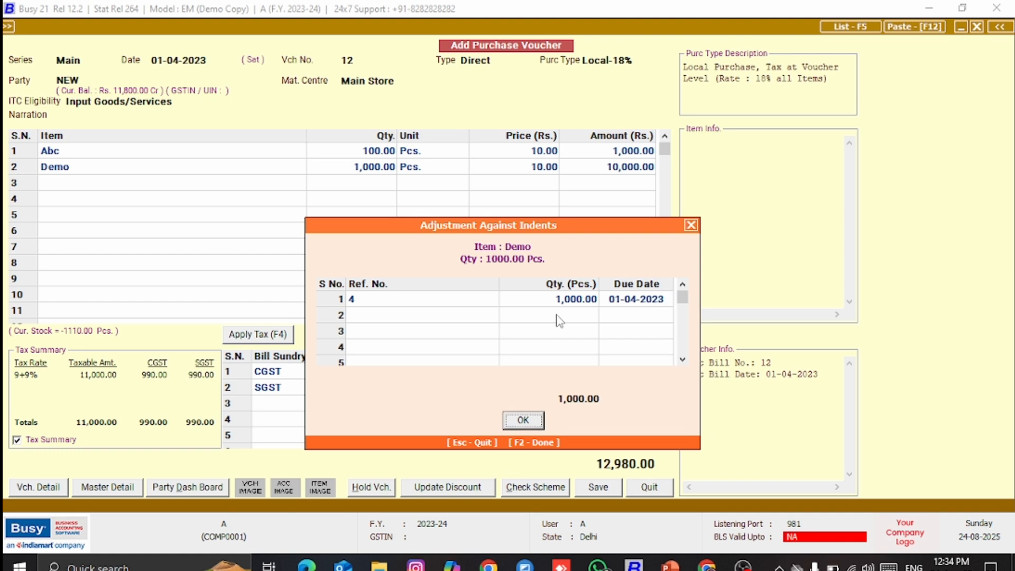
key(Return)
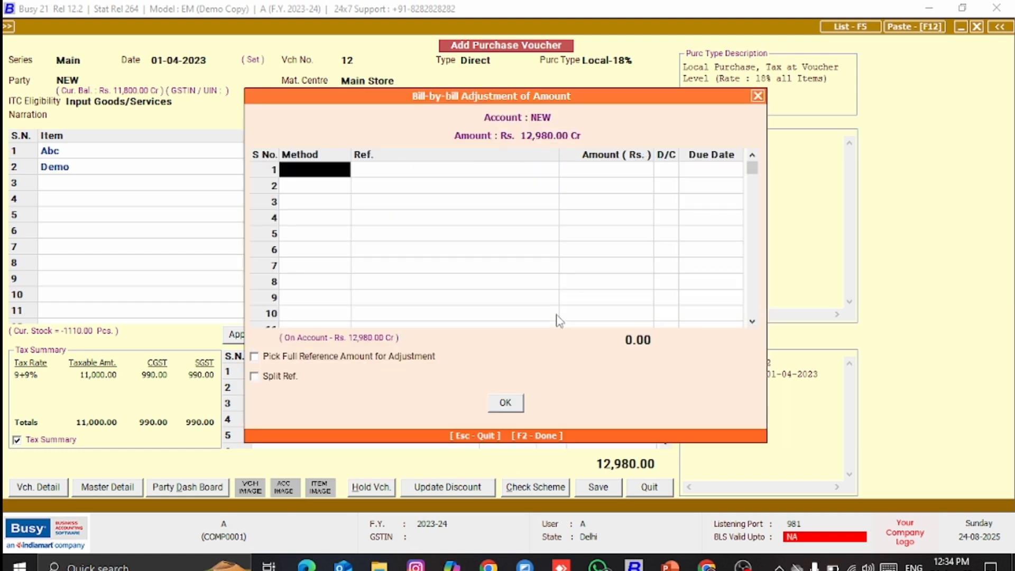
Leave the bill-by-bill adjustment empty, save the purchase voucher, and close the entry form.
key(F2)
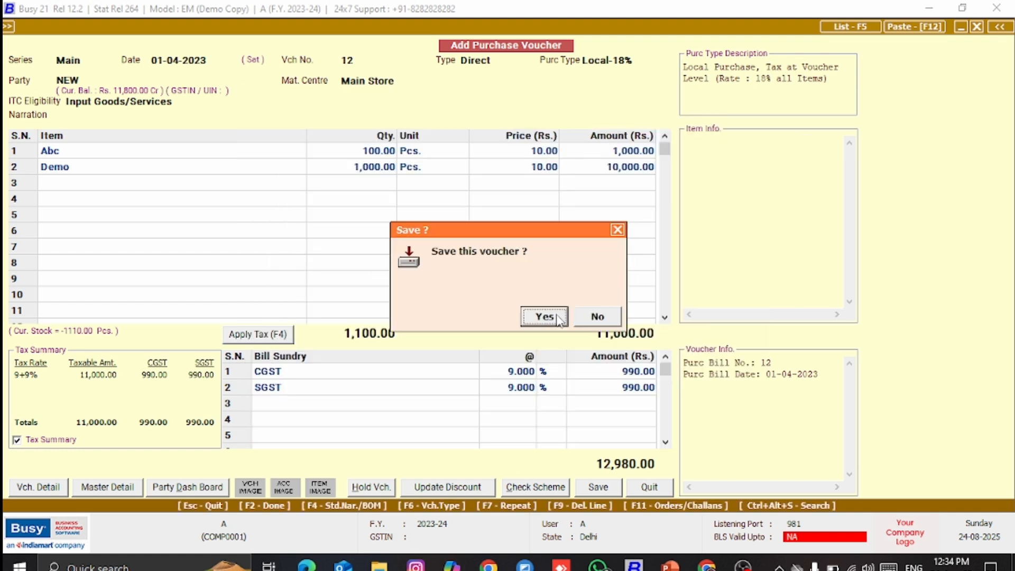
key(Return)
key(Escape)
key(Escape)
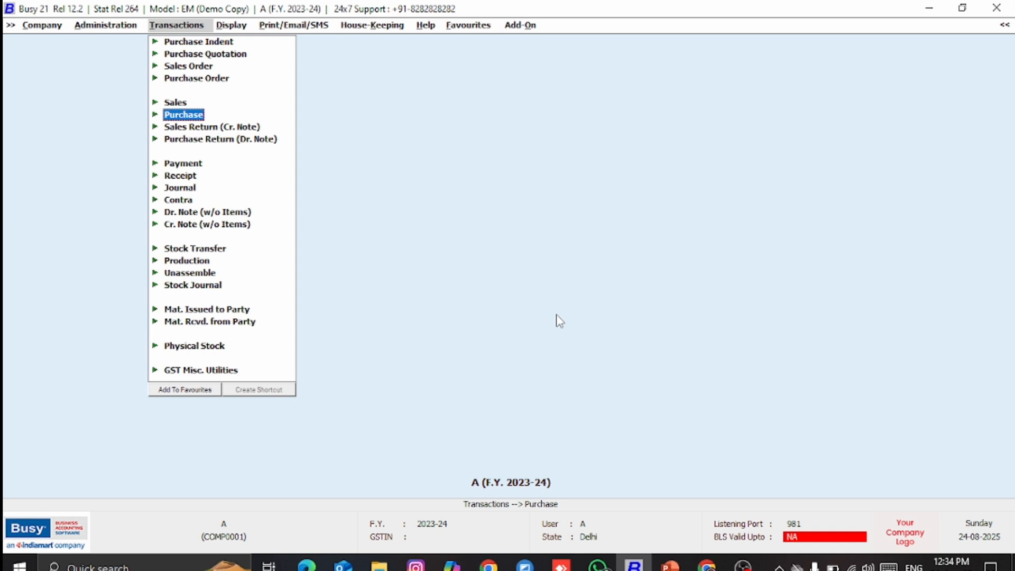
Open the Indent-wise Statement report for purchase indents, with the material centre range set to ALL.
key(Right)
key(Down)
key(Down)
key(Down)
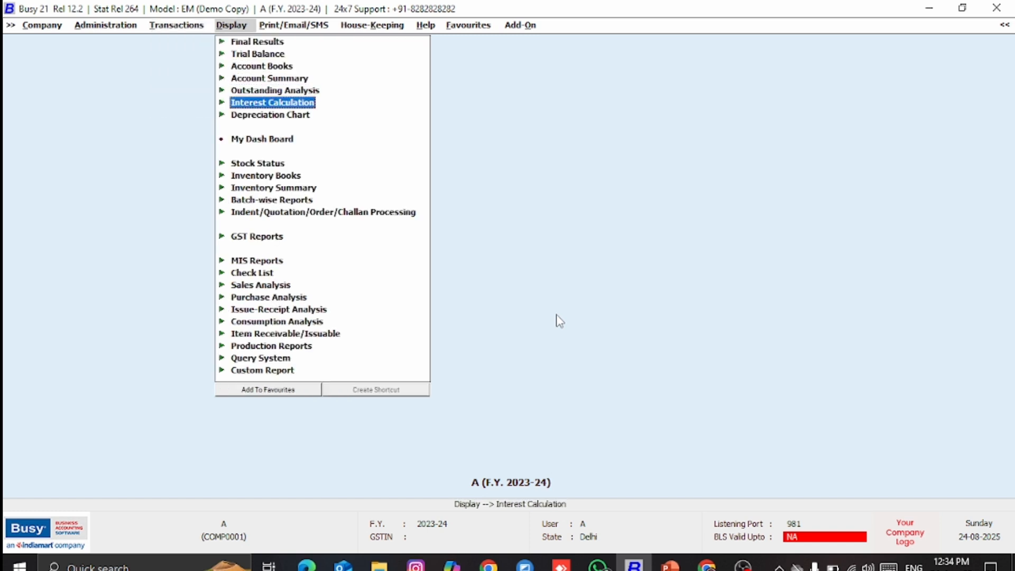
key(Down)
key(Down)
key(Down)
key(Down)
key(Down)
key(Down)
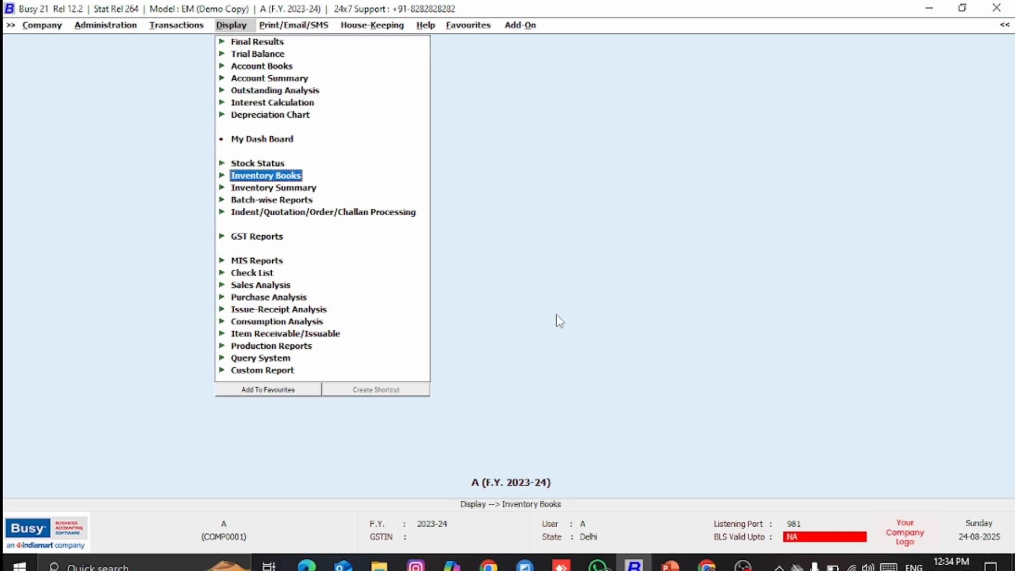
key(Down)
key(Right)
key(Down)
key(Up)
key(Right)
key(Down)
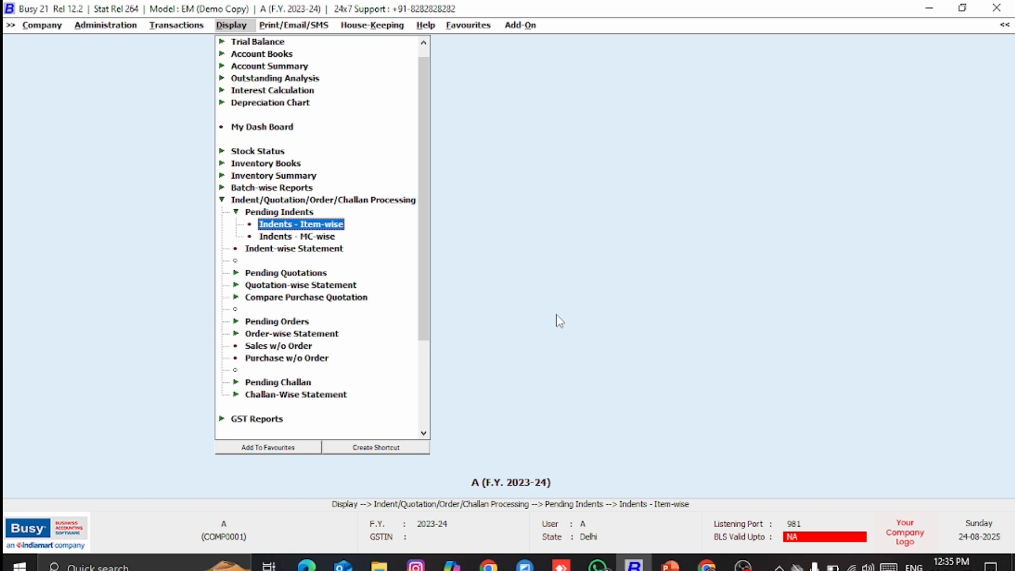
key(Down)
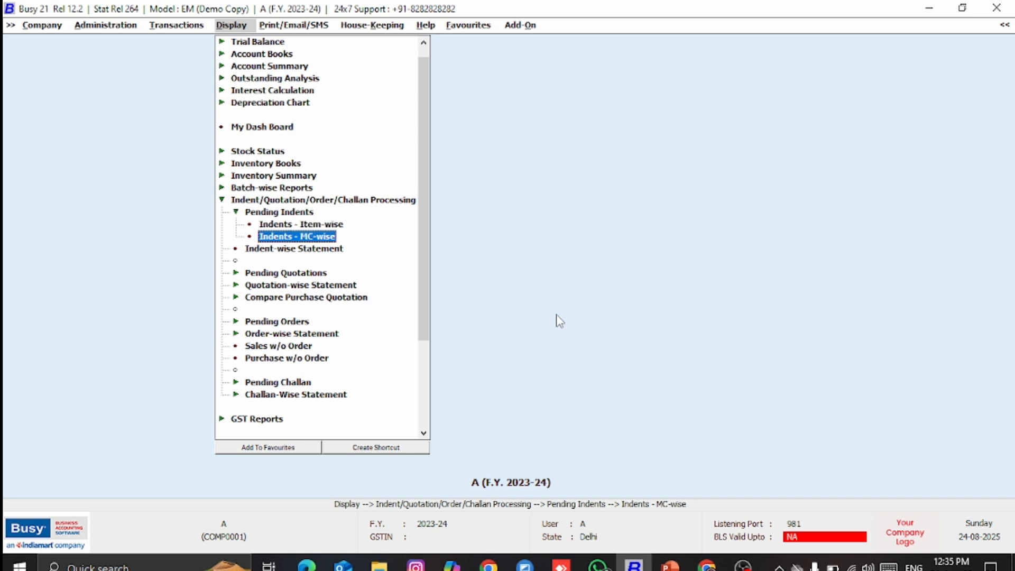
key(Down)
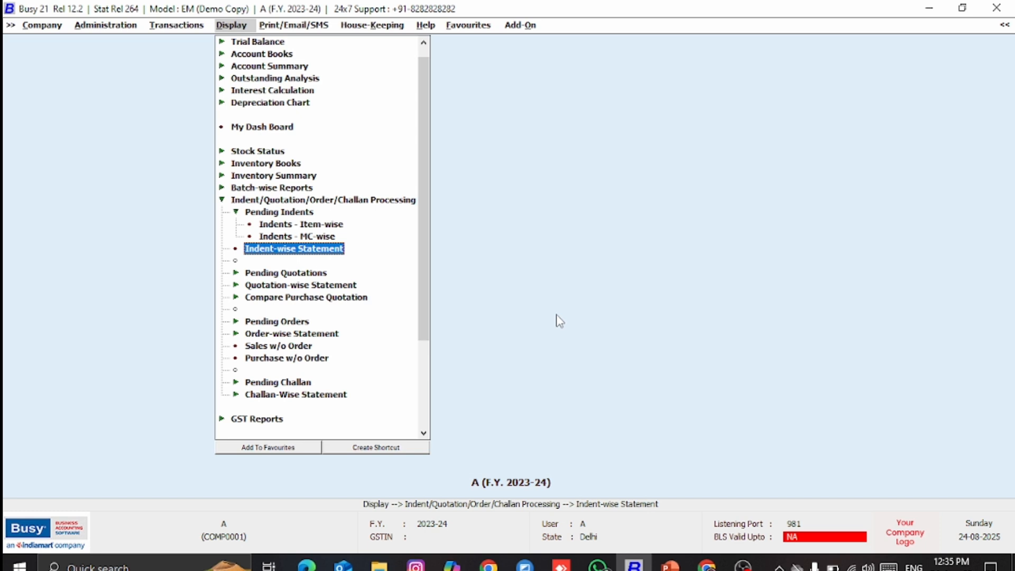
key(Return)
click(559, 318)
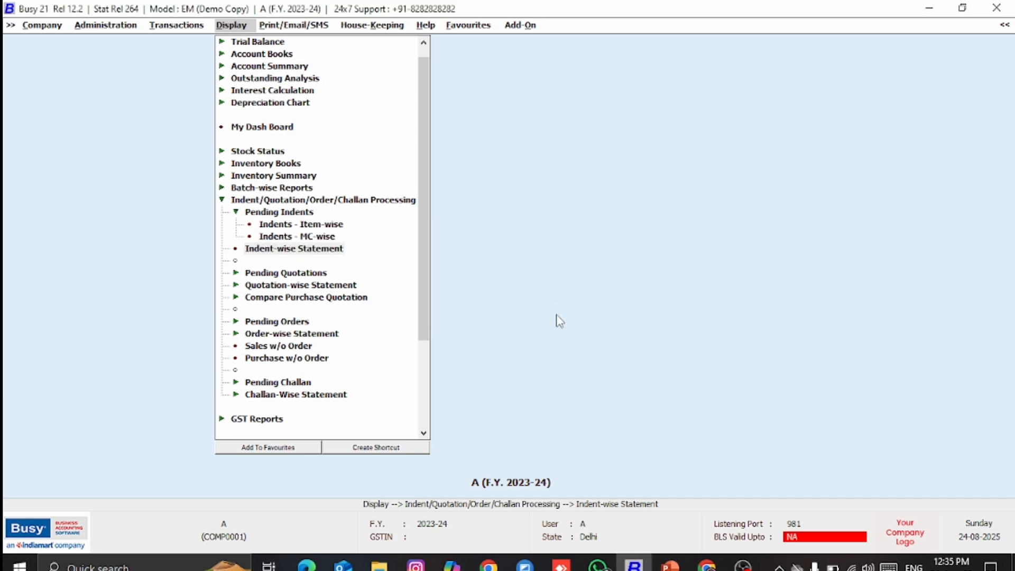
key(Return)
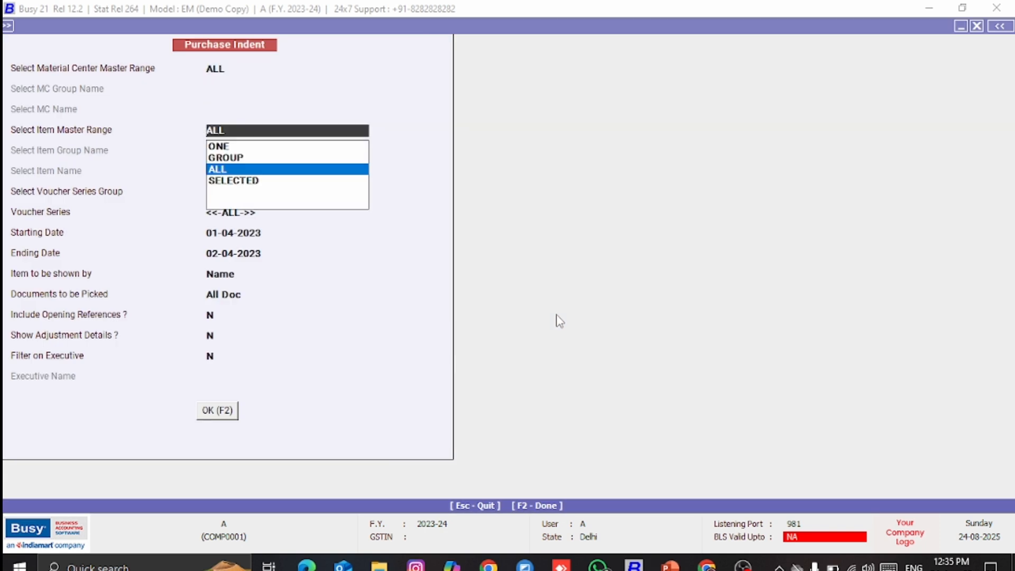
Generate the purchase indent report for all items and voucher series from 01-04-2023 to 02-04-2023, keeping the other options at their defaults.
key(Return)
key(Return)
key(Return)
key(Return)
key(Return)
key(Return)
key(Return)
key(Return)
key(Return)
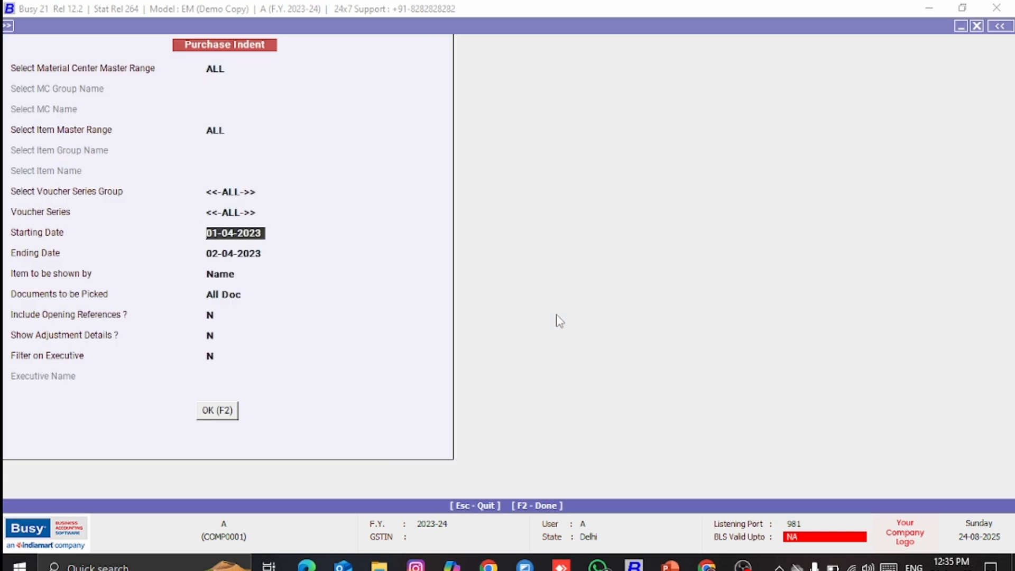
key(Return)
key(Return)
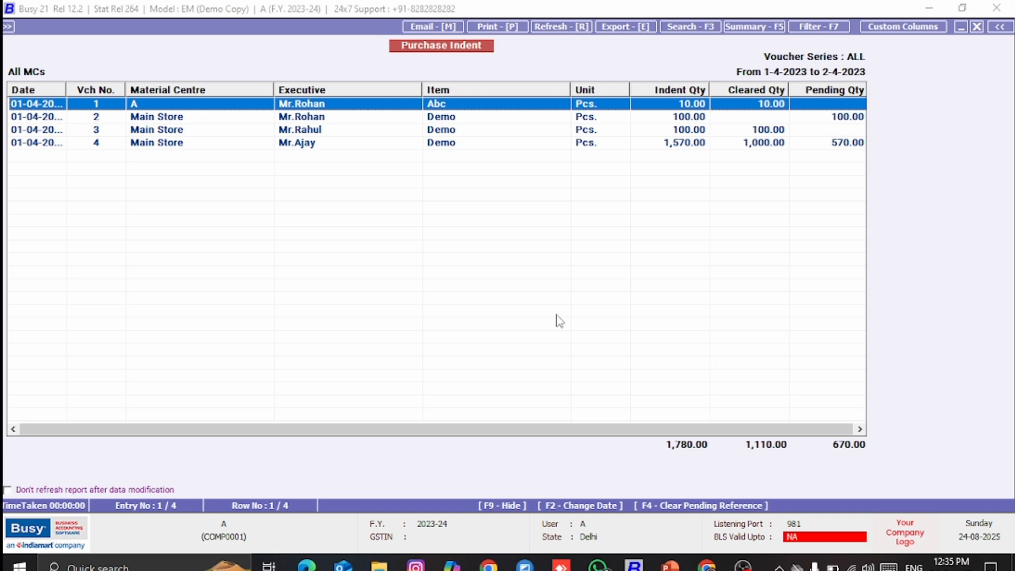
Show the cleared quantity details for purchase indent 4 of the item Demo.
key(Down)
key(Down)
key(Down)
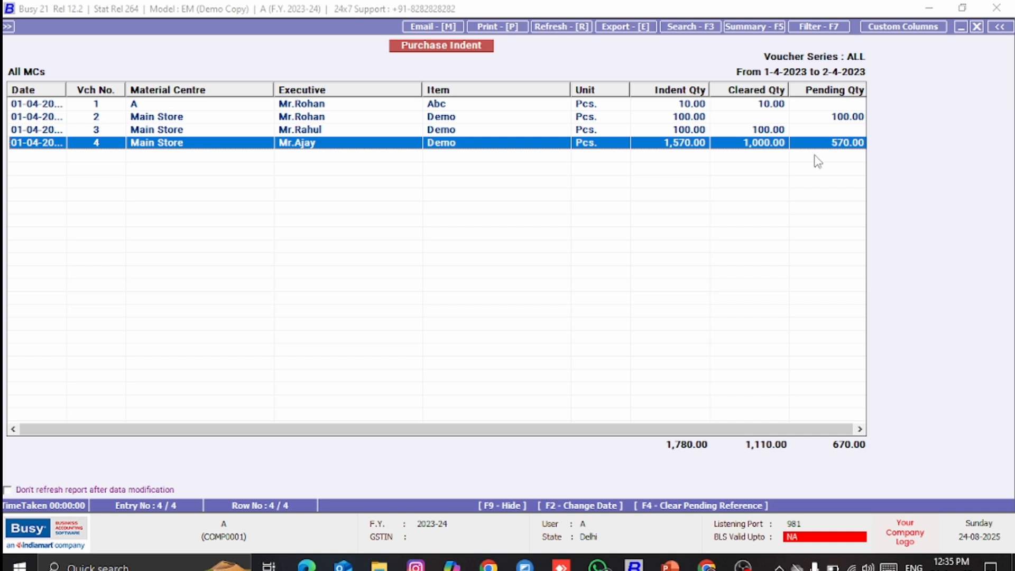
double_click(771, 149)
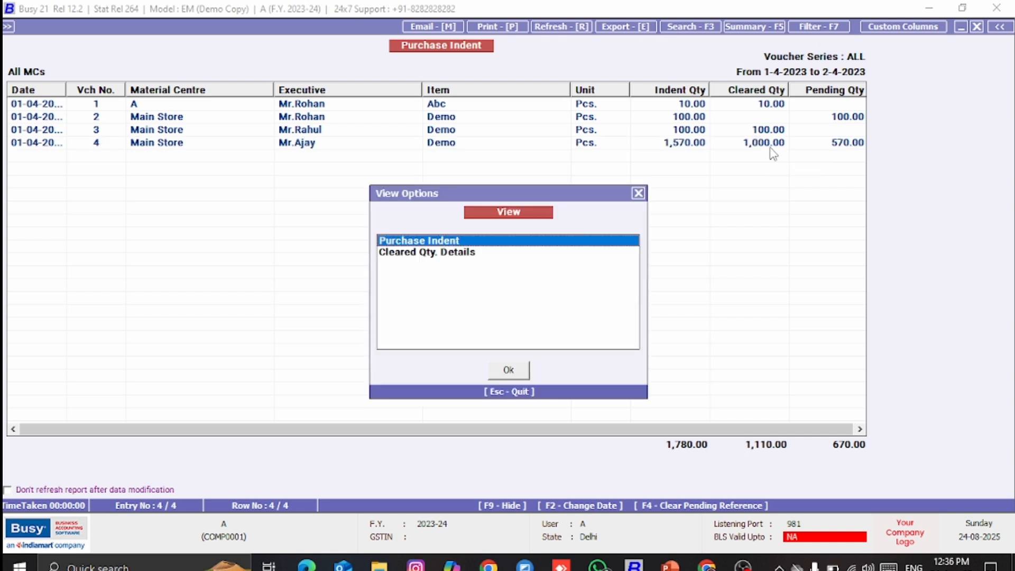
key(Down)
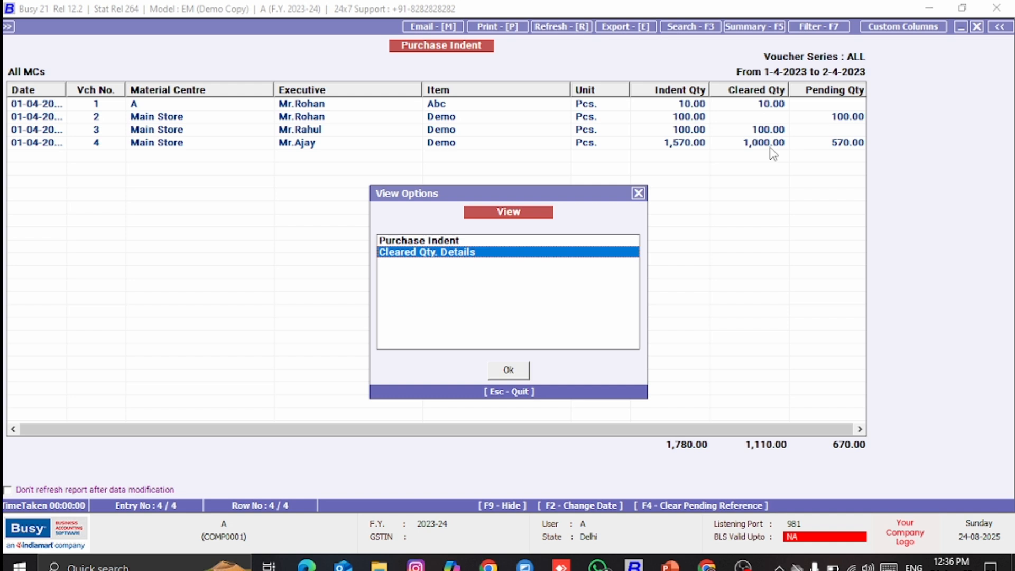
key(Return)
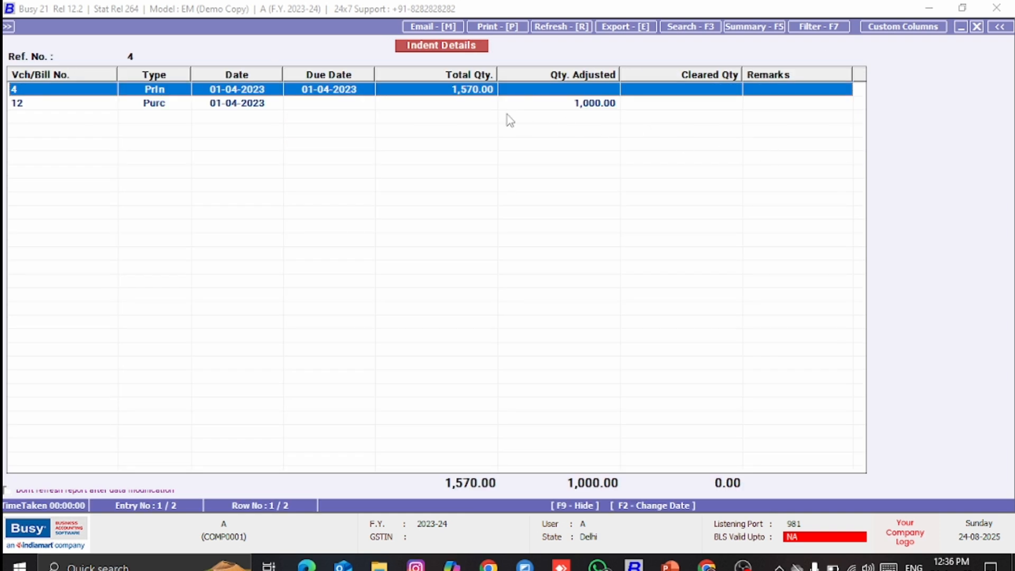
Examine the purchase and indent entries in the indent details, reordering the list by voucher type.
click(161, 102)
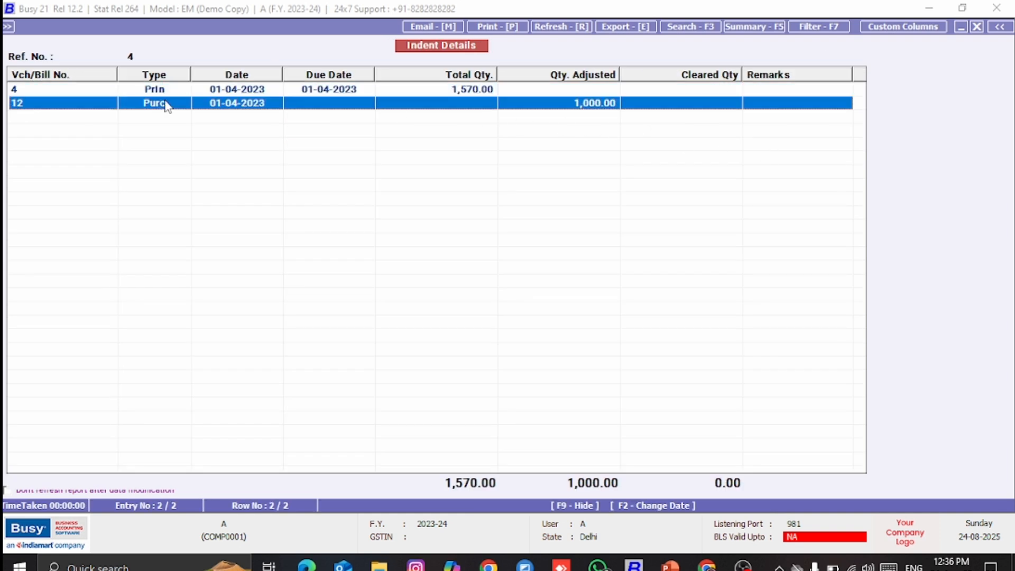
click(154, 80)
click(157, 90)
click(154, 105)
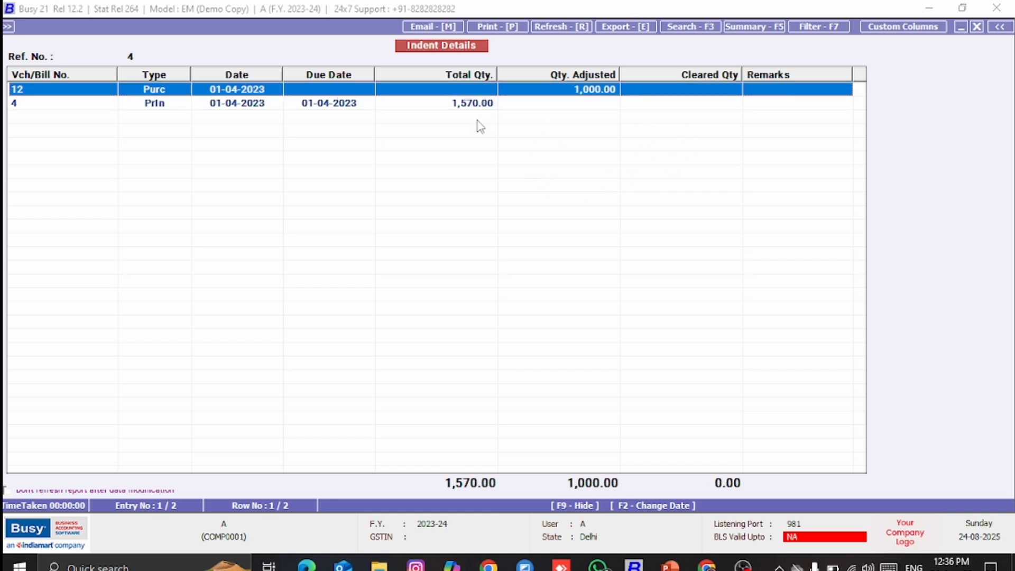
Close the indent details, the purchase indent report and its options.
key(Escape)
key(Escape)
key(Escape)
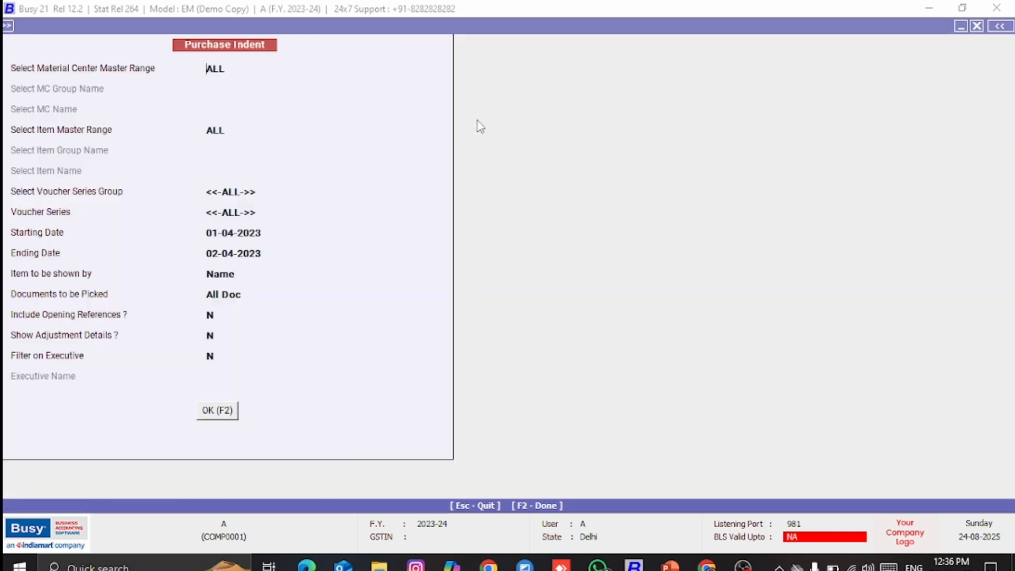
key(Escape)
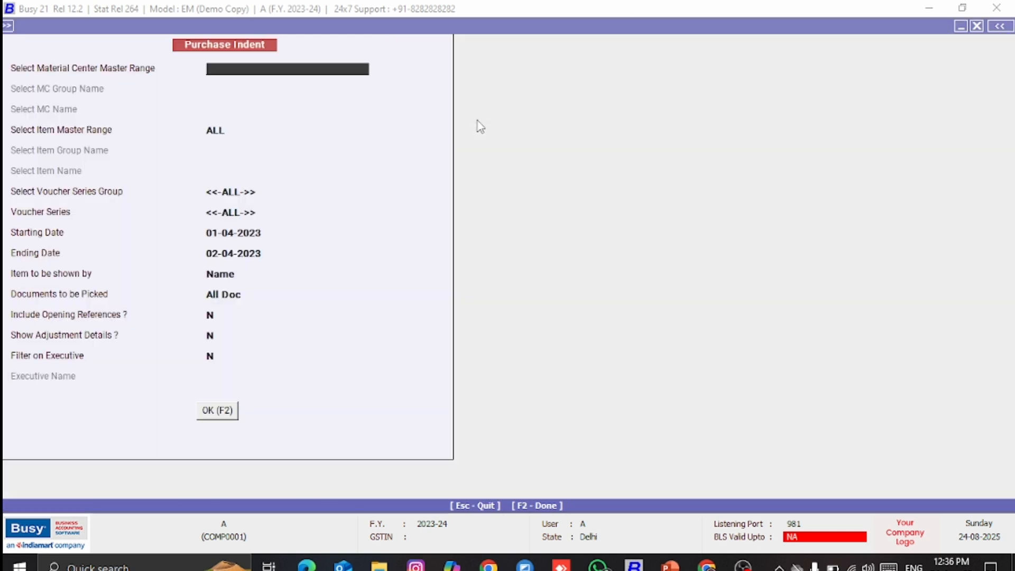
key(Escape)
key(Escape)
Open a new stock transfer voucher for entry.
key(Left)
key(Down)
key(Down)
key(Down)
key(Down)
key(Down)
key(Down)
key(Down)
key(Down)
key(Down)
key(Return)
key(Return)
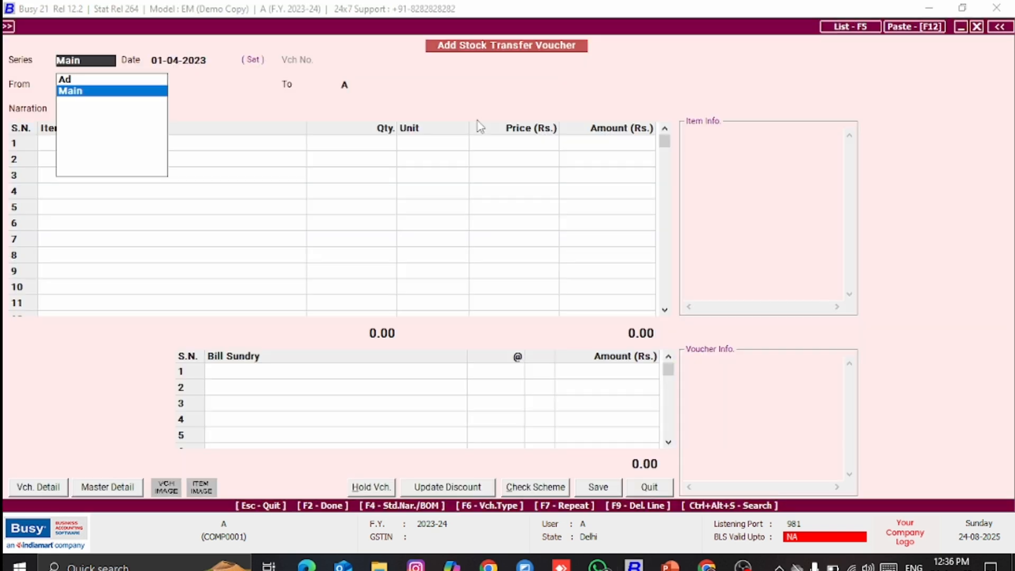
Fill in the stock transfer header with series Main, date 01-04-2023, source material centre A and target Main Store.
key(Return)
key(Return)
key(Return)
key(Down)
key(Down)
key(Return)
key(Return)
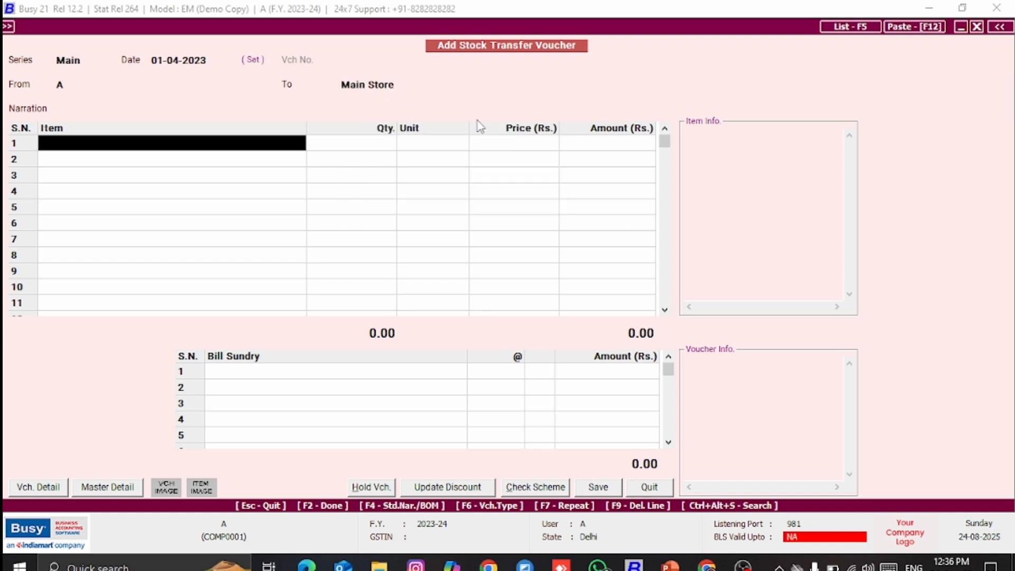
Load the pending Demo item from purchase indent 4 into the stock transfer voucher.
key(Return)
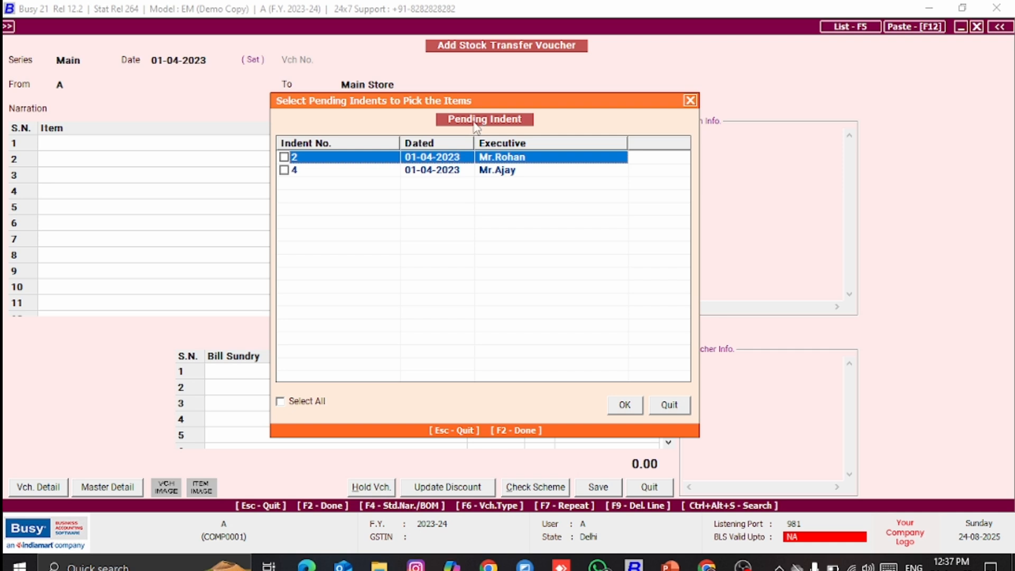
click(284, 170)
click(620, 406)
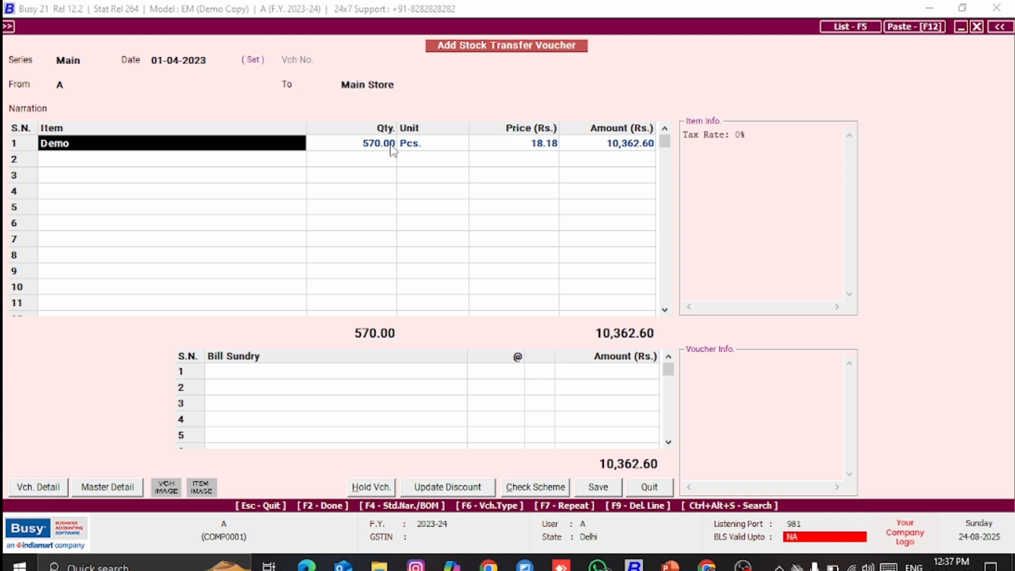
Accept the Demo line of 570 Pcs. at 18.18 and save the stock transfer voucher.
key(Return)
key(Return)
key(Return)
key(Return)
key(Return)
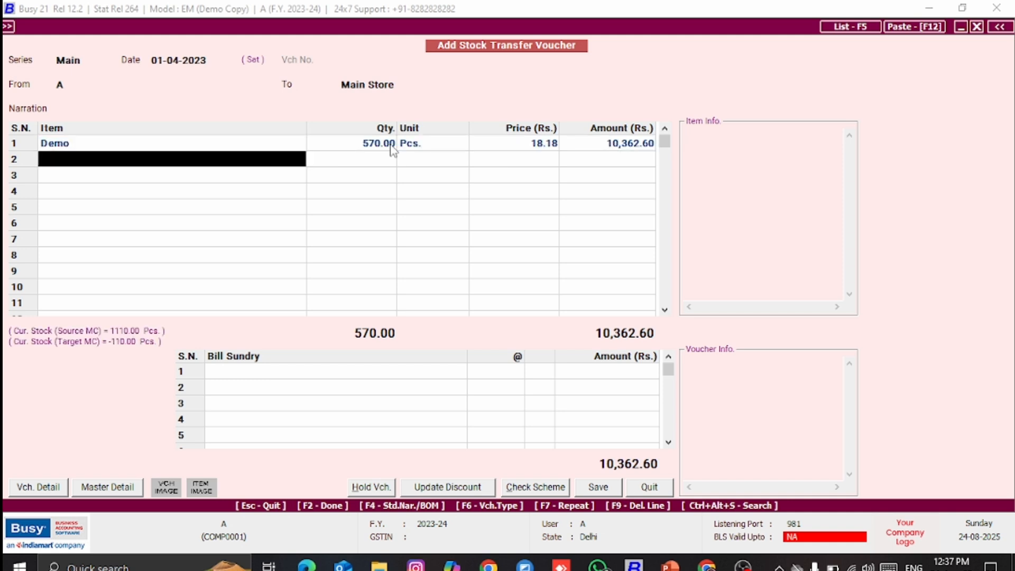
click(613, 496)
key(Escape)
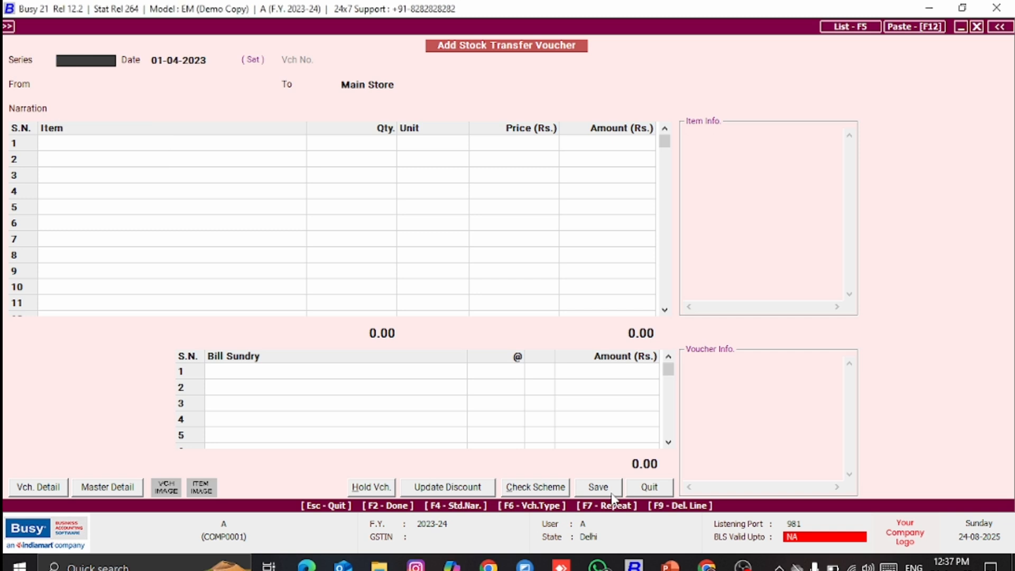
Leave voucher entry and reopen the purchase indent report options, keeping the material centre range at ALL.
key(Escape)
key(Right)
key(Down)
key(Up)
key(Right)
key(Down)
key(Return)
key(Return)
key(Return)
key(Return)
key(Return)
key(Return)
key(Return)
key(Return)
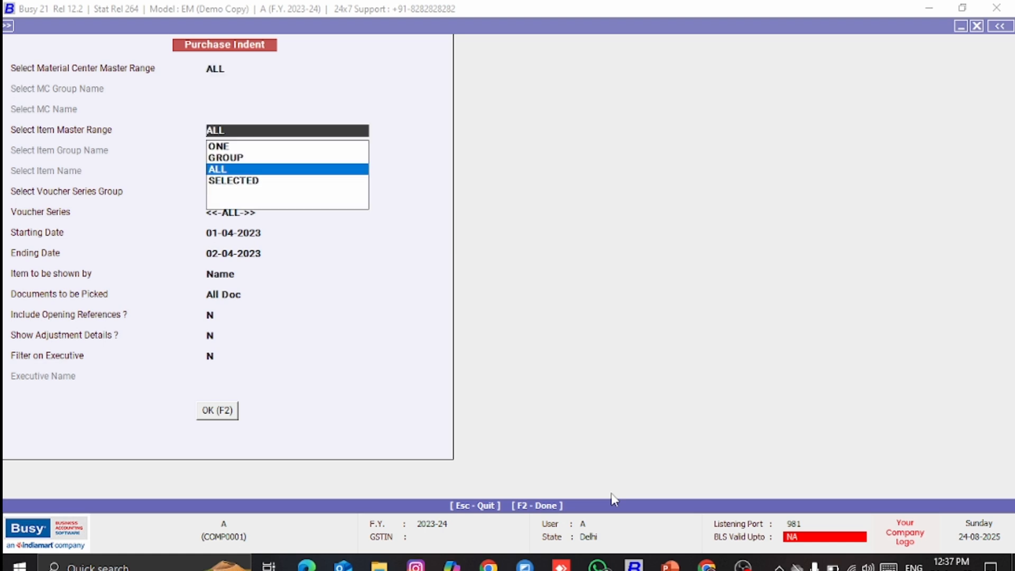
Regenerate the purchase indent report for all items and voucher series, dated 01-04-2023 to 02-04-2023, with the default options.
key(Return)
key(Return)
key(Return)
key(Return)
key(Return)
key(Return)
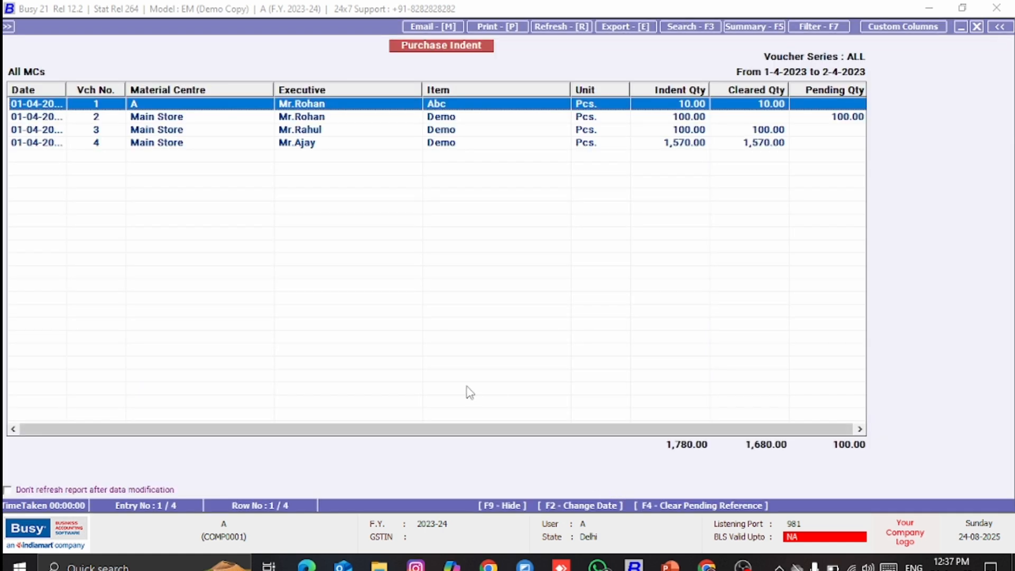
Open the cleared quantity details of purchase indent 4 from the regenerated report.
click(671, 147)
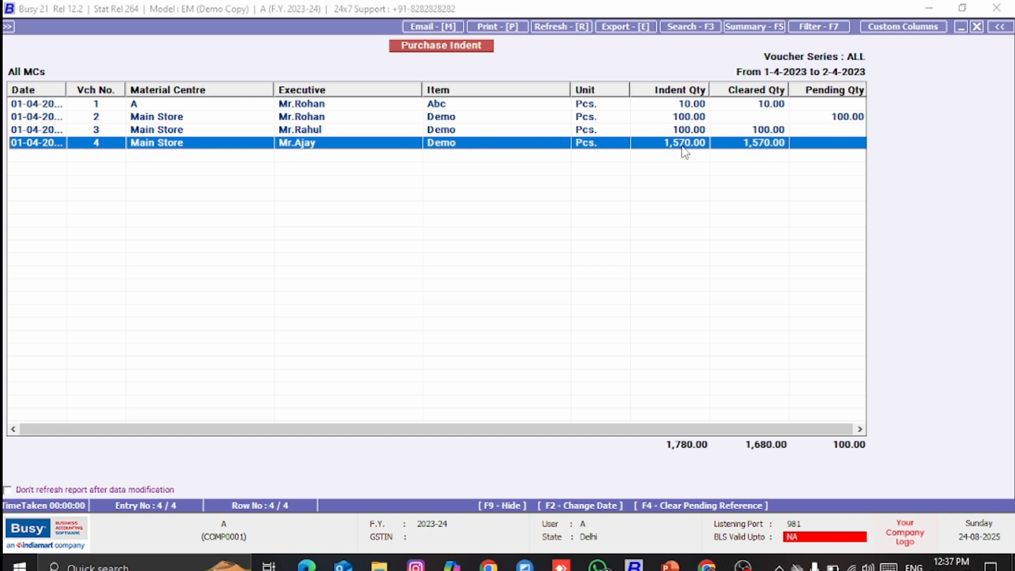
double_click(763, 150)
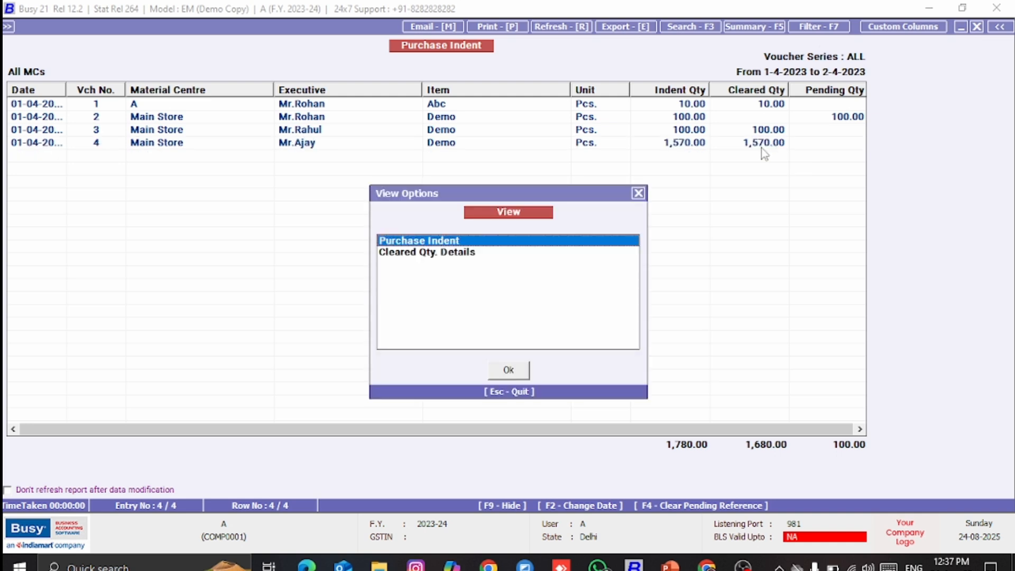
key(Down)
key(Return)
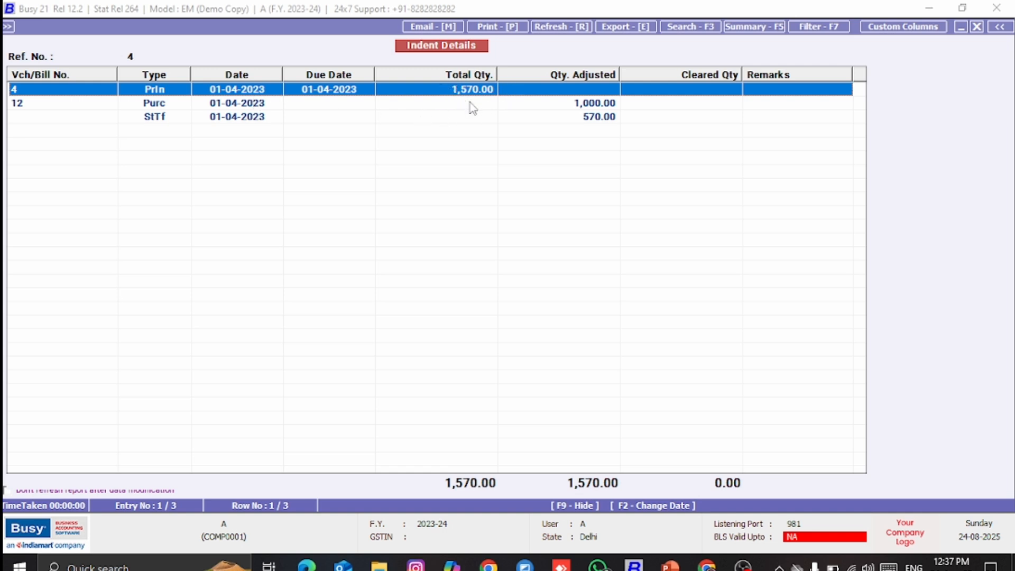
Review the purchase and stock transfer adjustments against indent 4, then return to the purchase indent report.
click(209, 107)
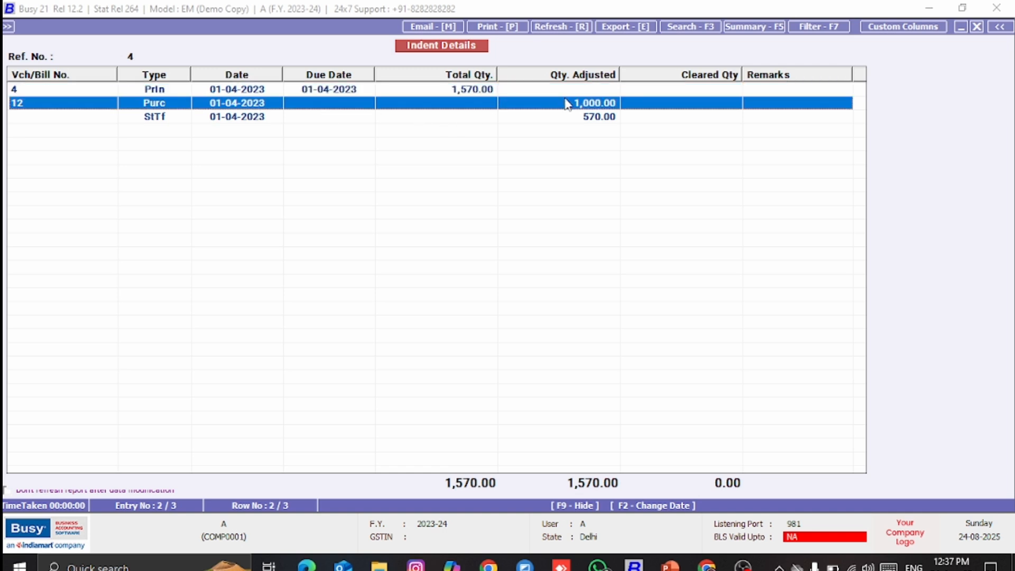
click(550, 119)
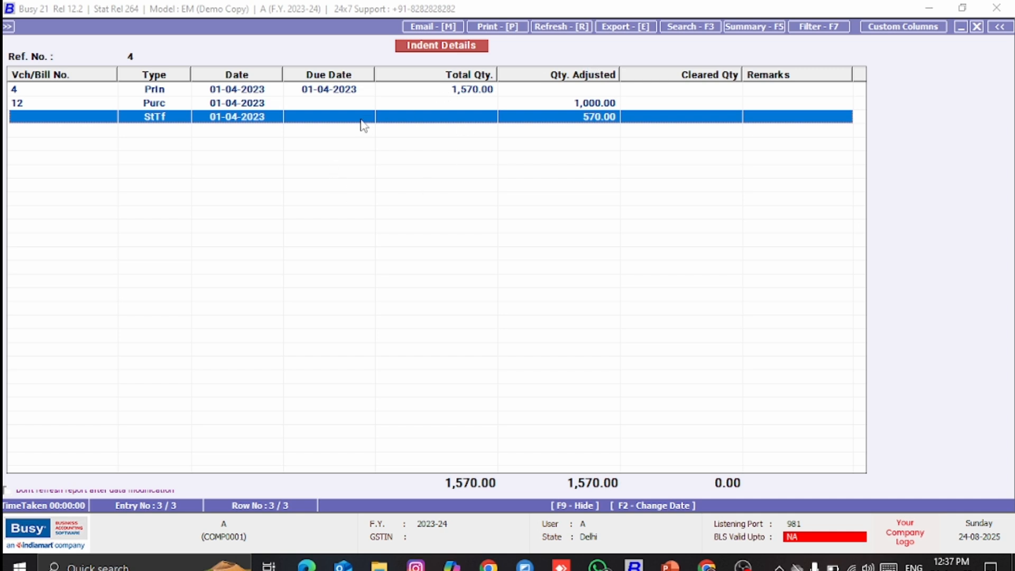
key(Escape)
key(Escape)
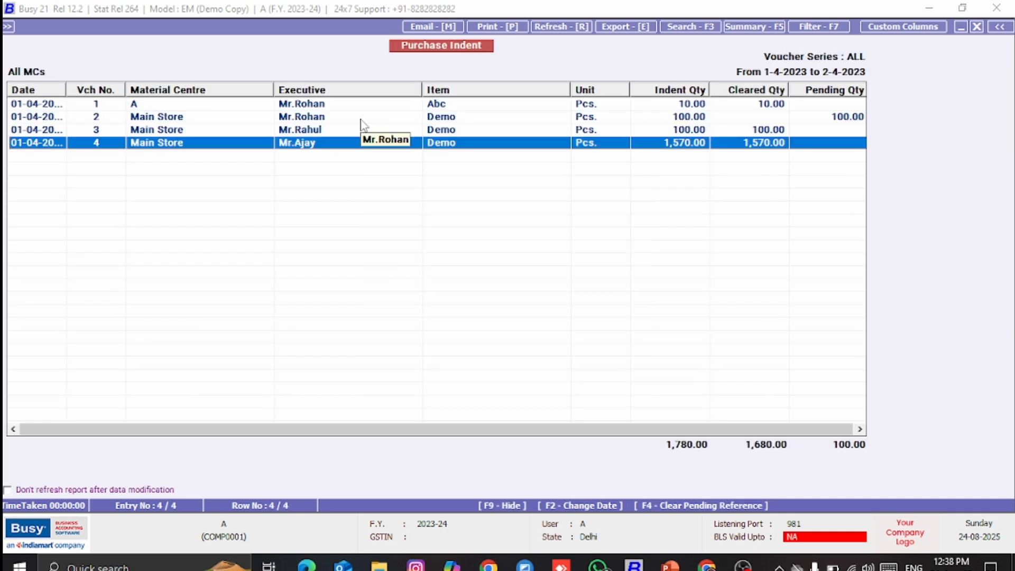